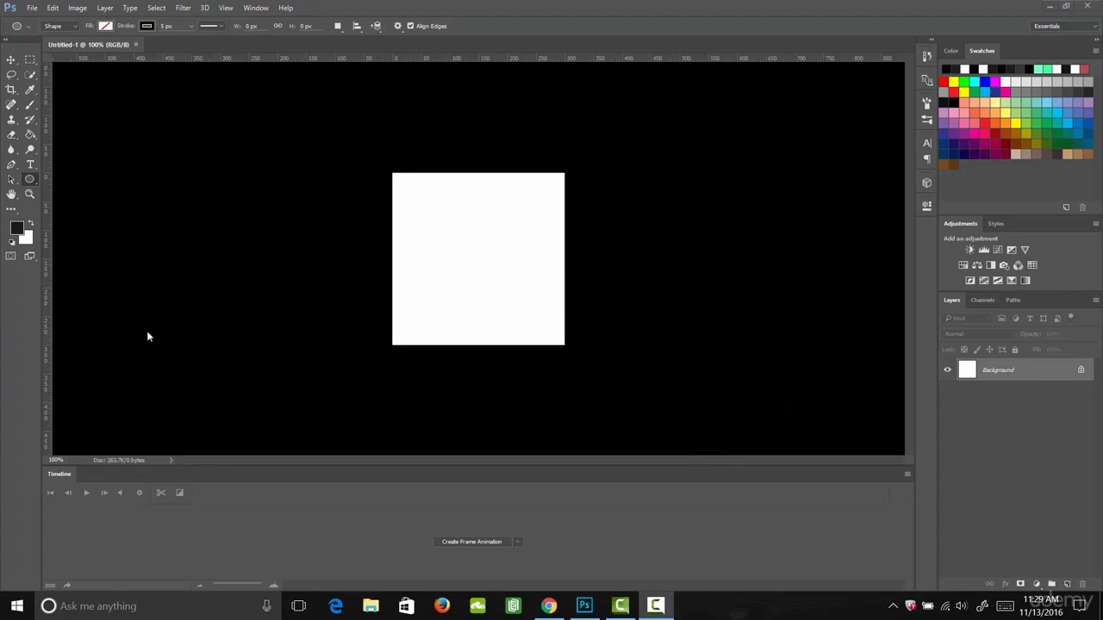
Set the foreground color to pure black (#000000) and fill the white background with it using the Paint Bucket.
left_click(20, 226)
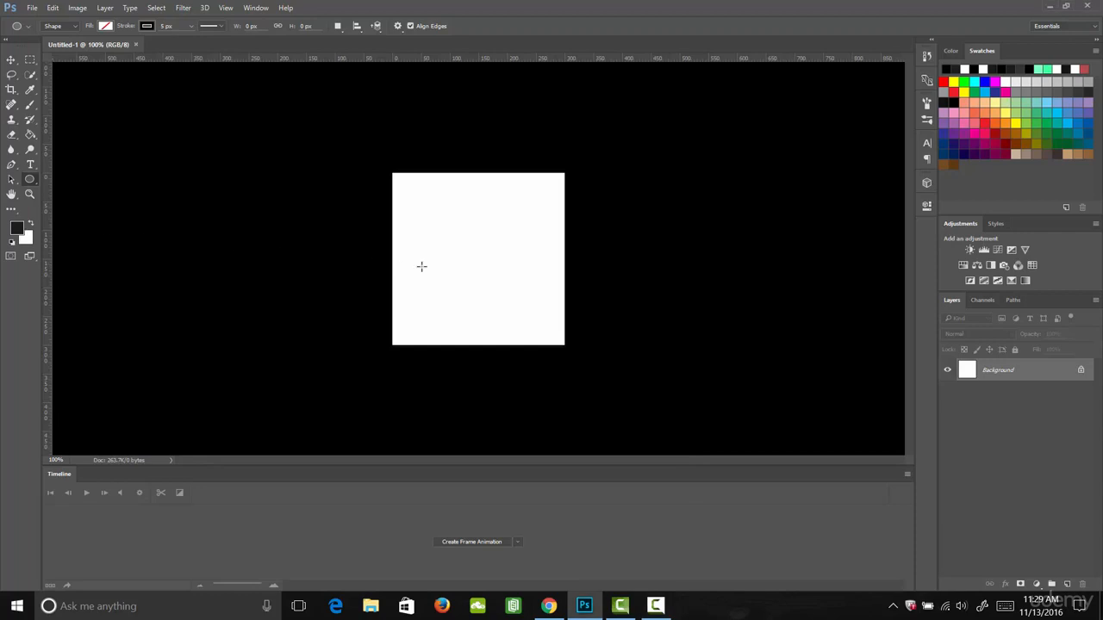
left_click(16, 226)
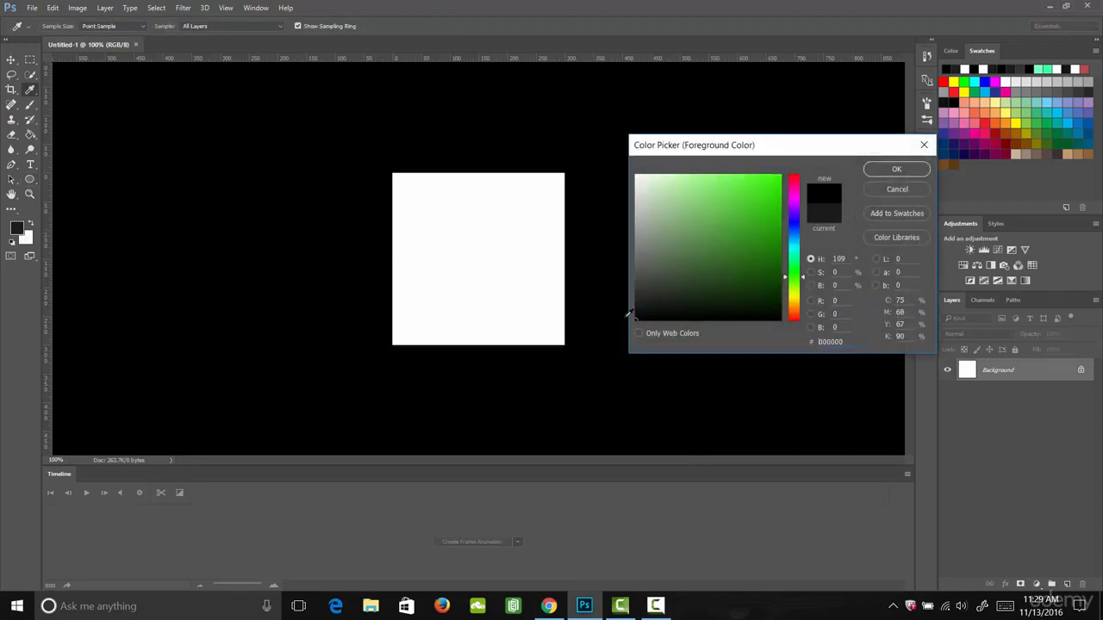
left_click(883, 169)
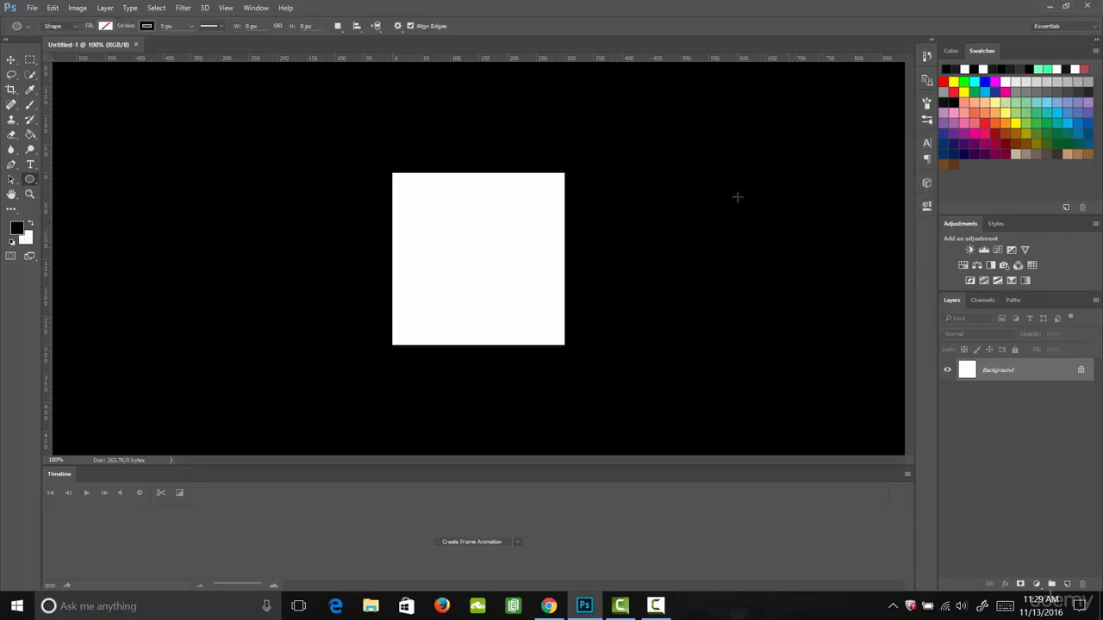
key("g")
left_click(478, 245)
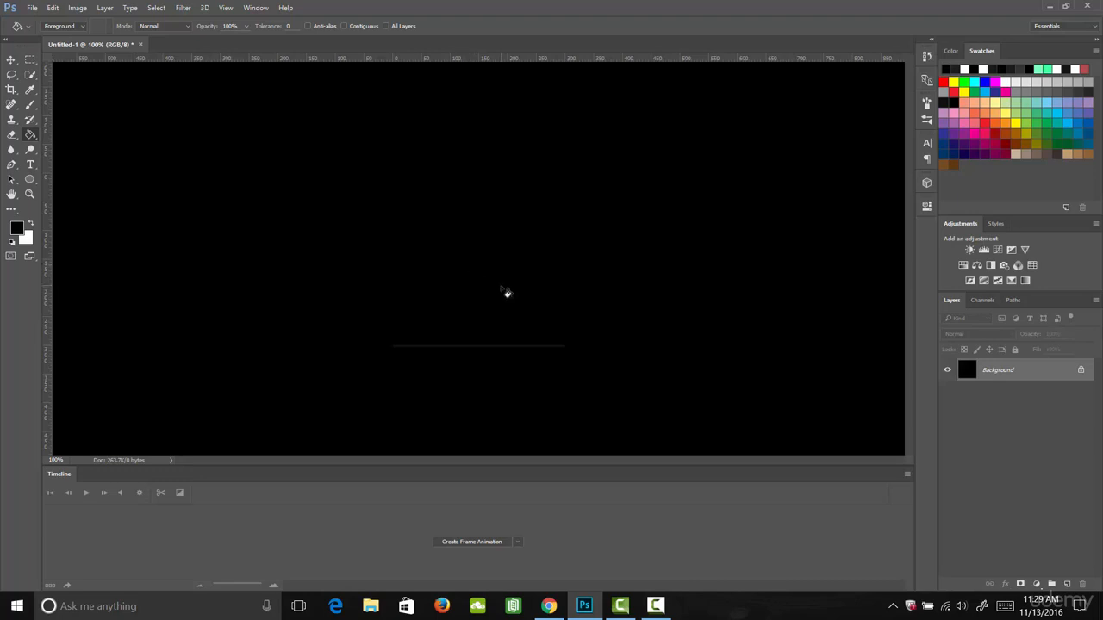
Create a 290 × 290 px circle from the center of the canvas with the Ellipse tool.
left_click(31, 179)
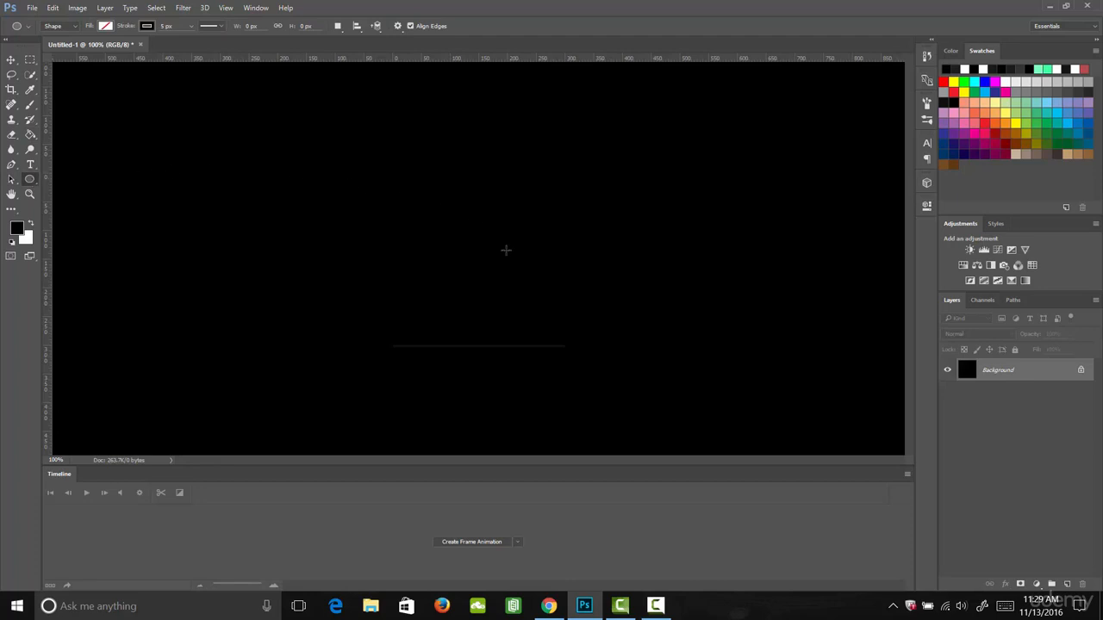
left_click(478, 263)
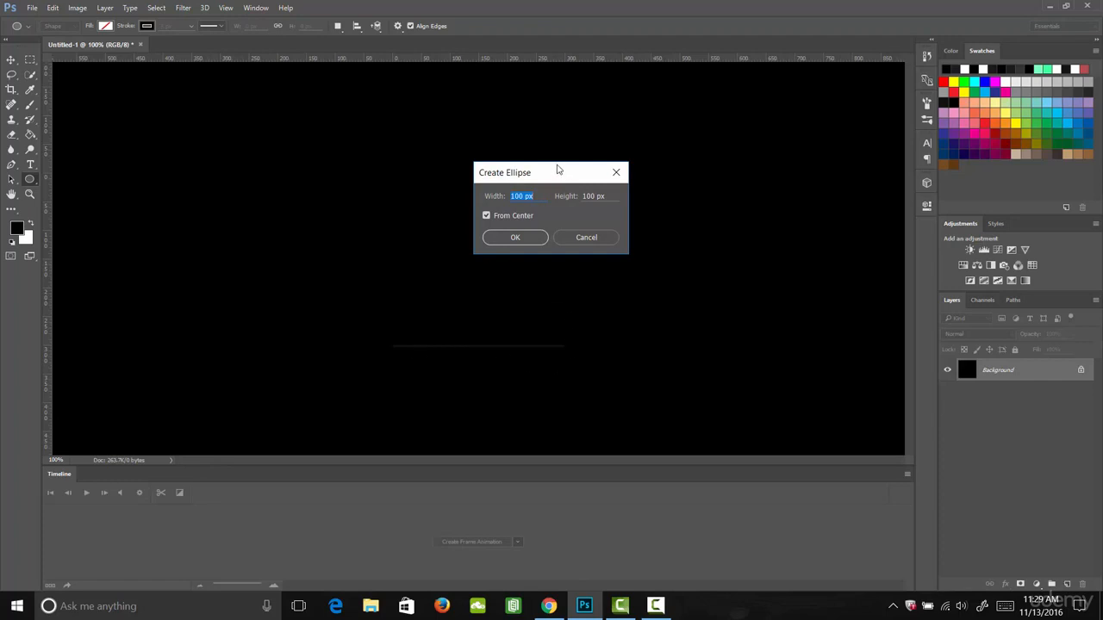
type("290")
key("Tab")
type("290")
left_click(515, 238)
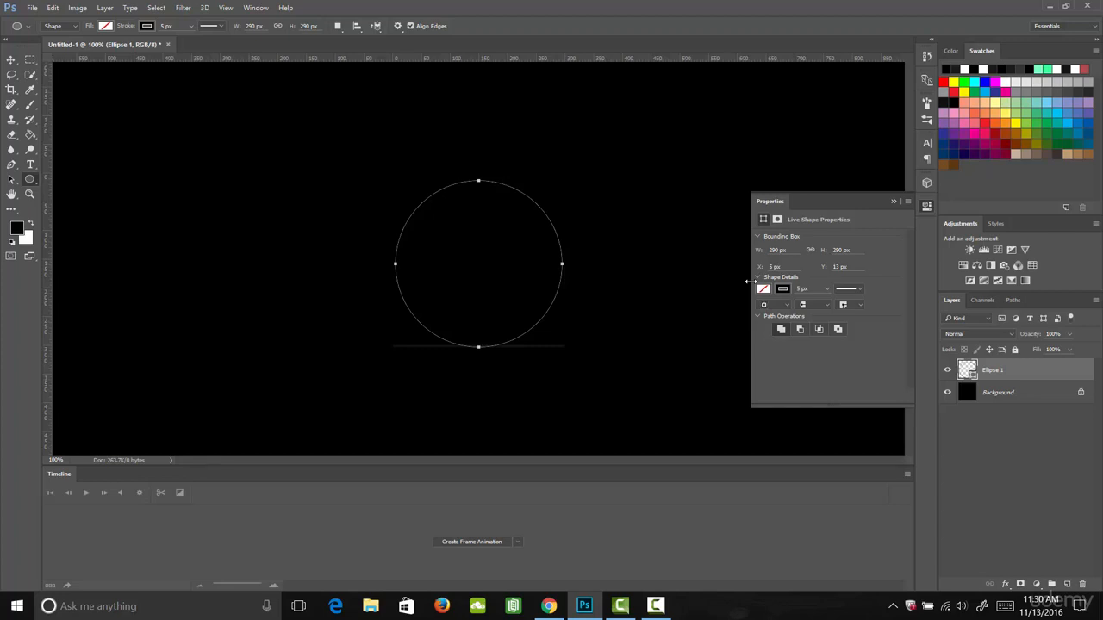
Give the circle a linear black-to-white gradient fill and change the black color stop to #171717.
left_click(763, 289)
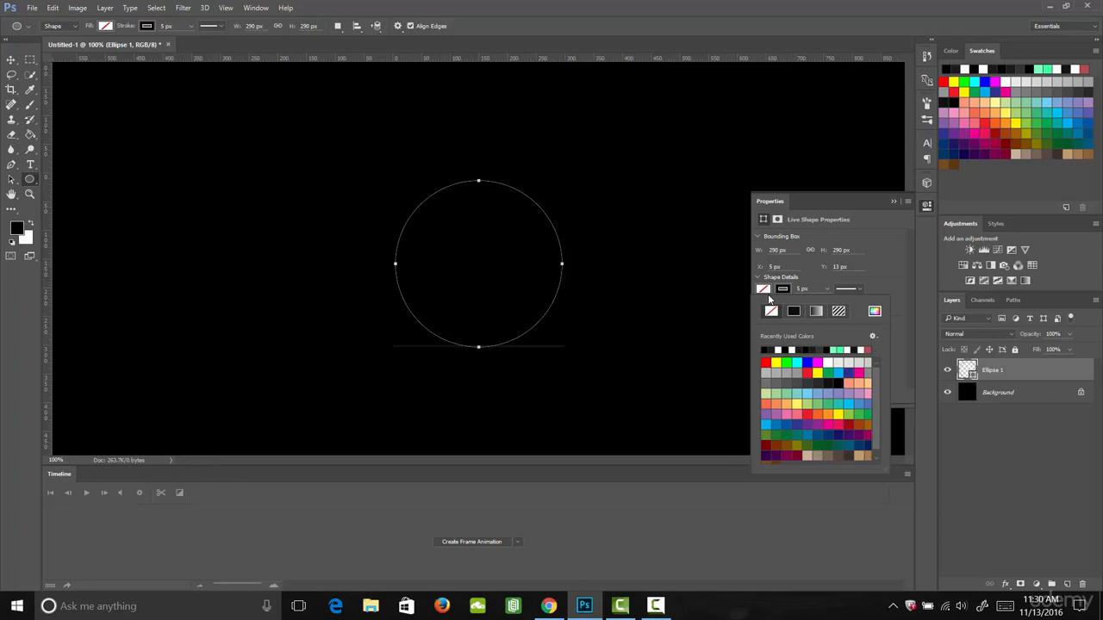
left_click(816, 311)
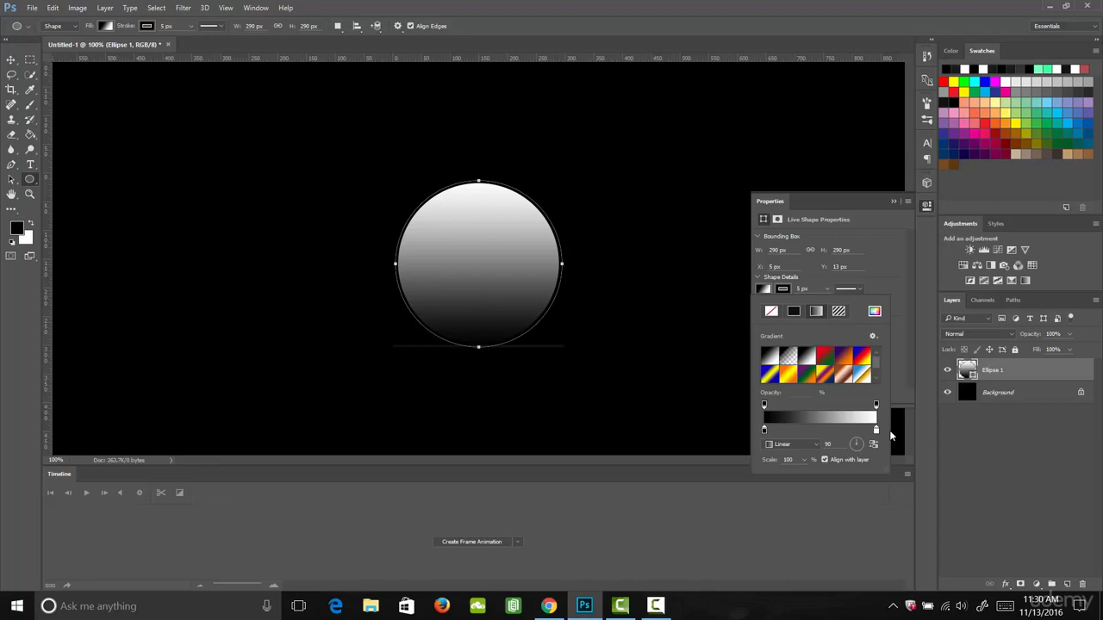
double_click(765, 430)
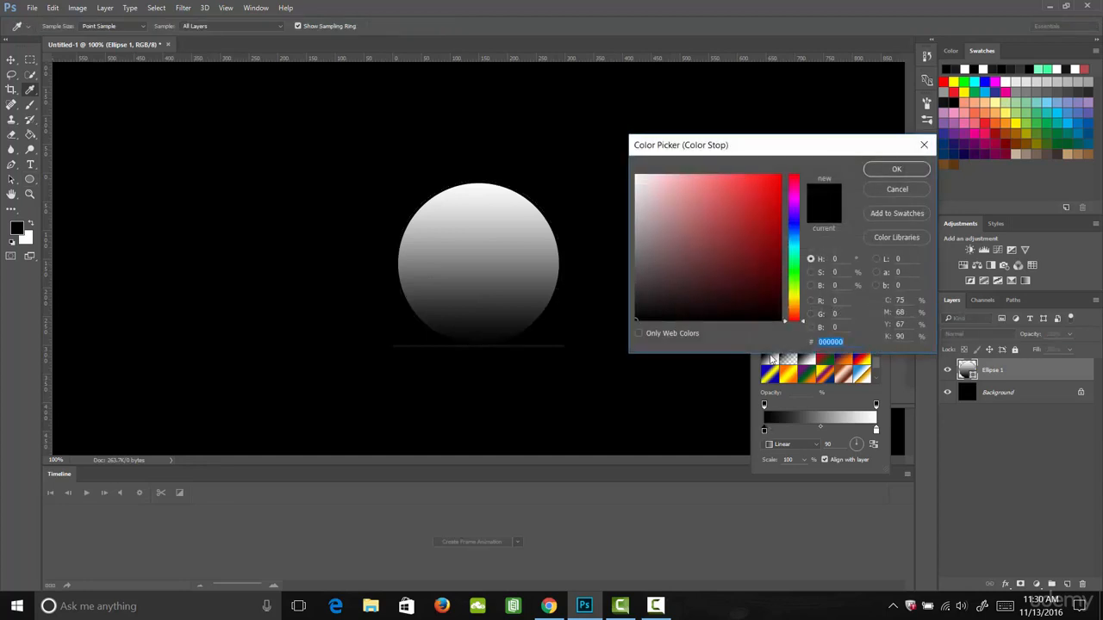
left_click(633, 309)
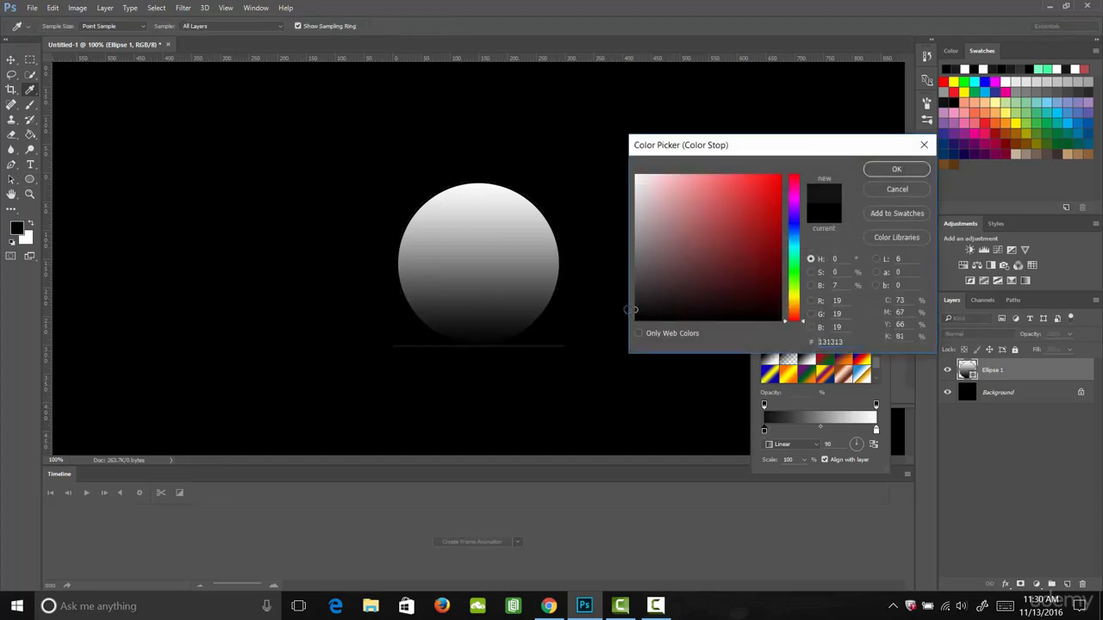
left_click_drag(632, 309, 628, 307)
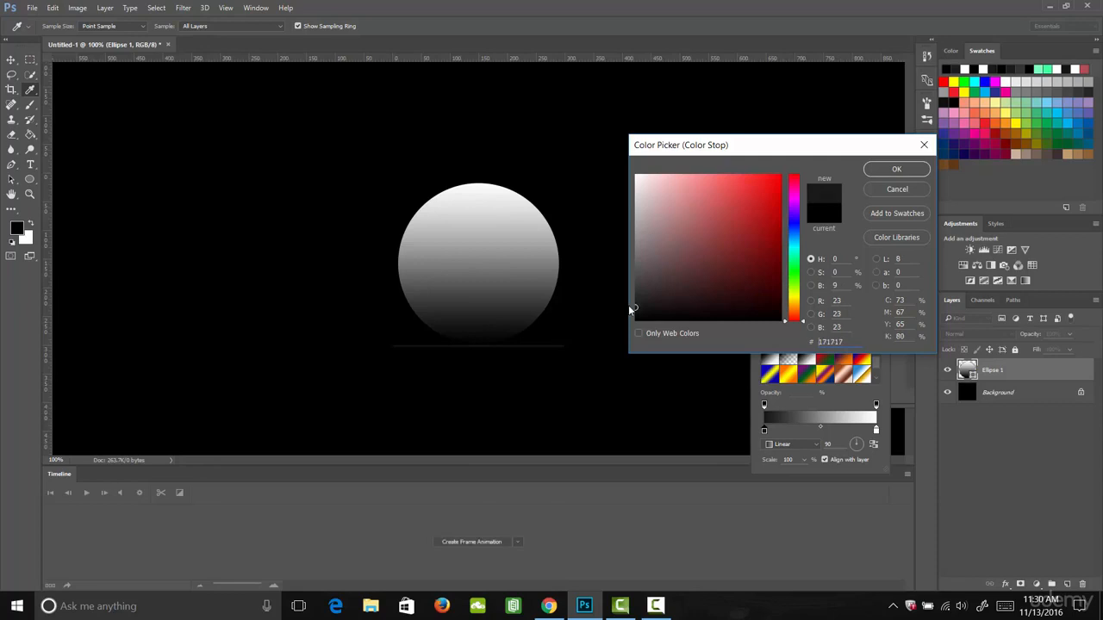
left_click(891, 170)
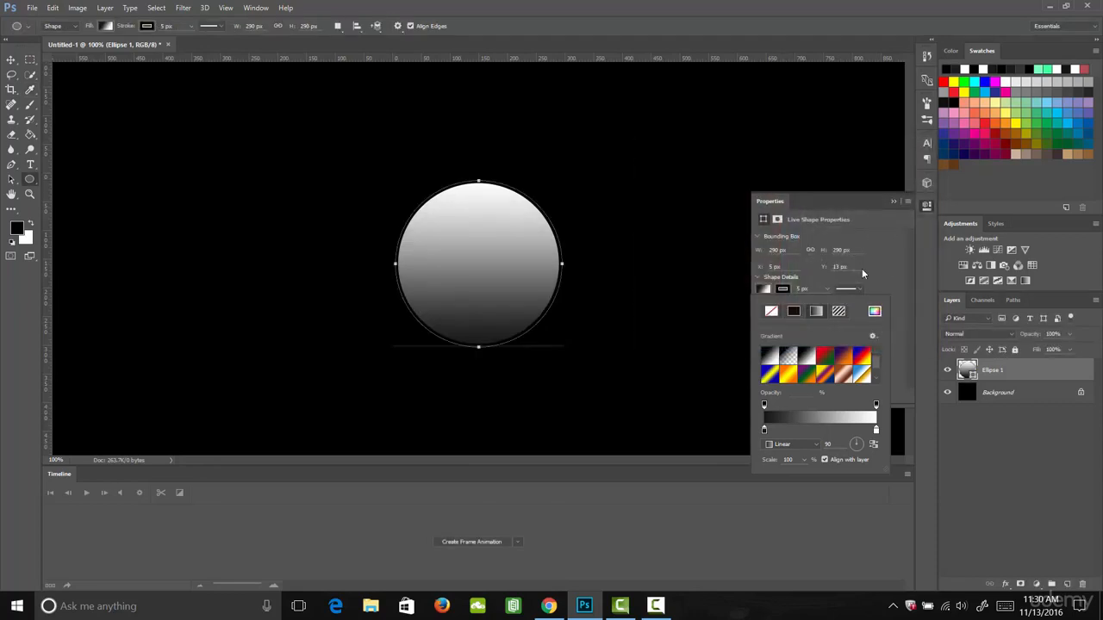
Change the white color stop of the circle's gradient to a dark grey.
double_click(876, 429)
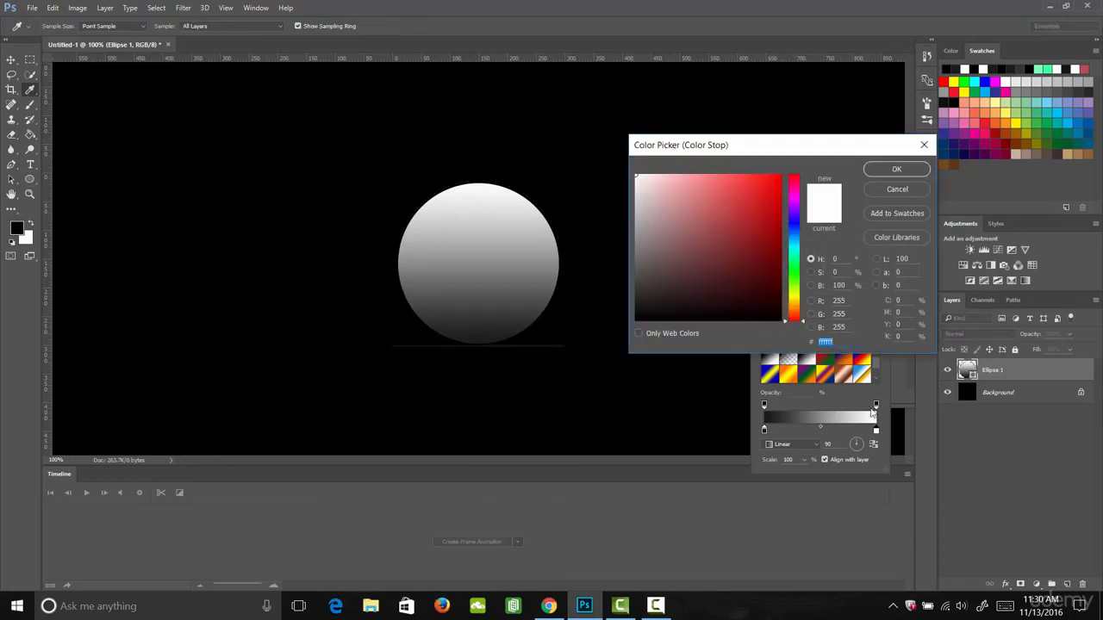
left_click(630, 306)
left_click_drag(630, 306, 633, 292)
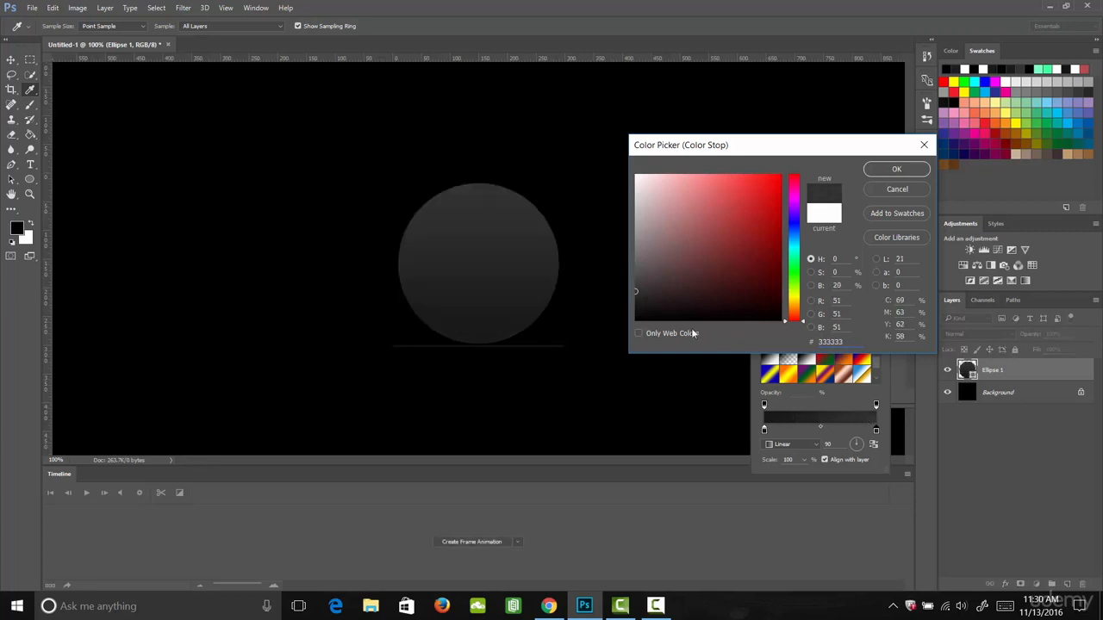
left_click(633, 288)
left_click(910, 169)
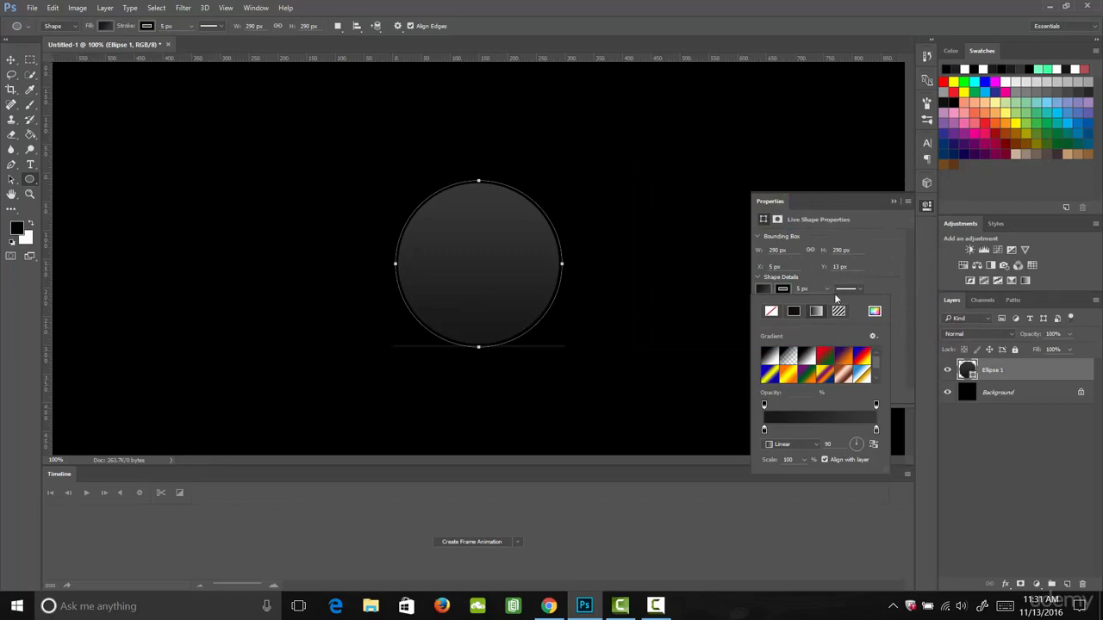
Darken the gradient's darker color stop to #0c0c0c and remove the circle's stroke.
double_click(764, 430)
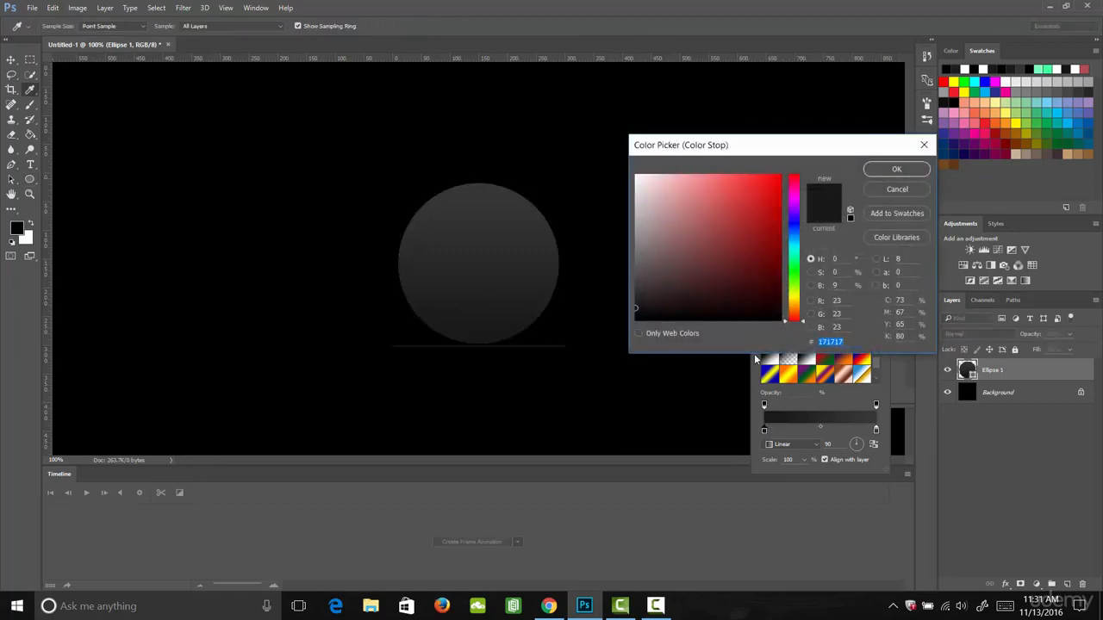
left_click_drag(636, 308, 631, 313)
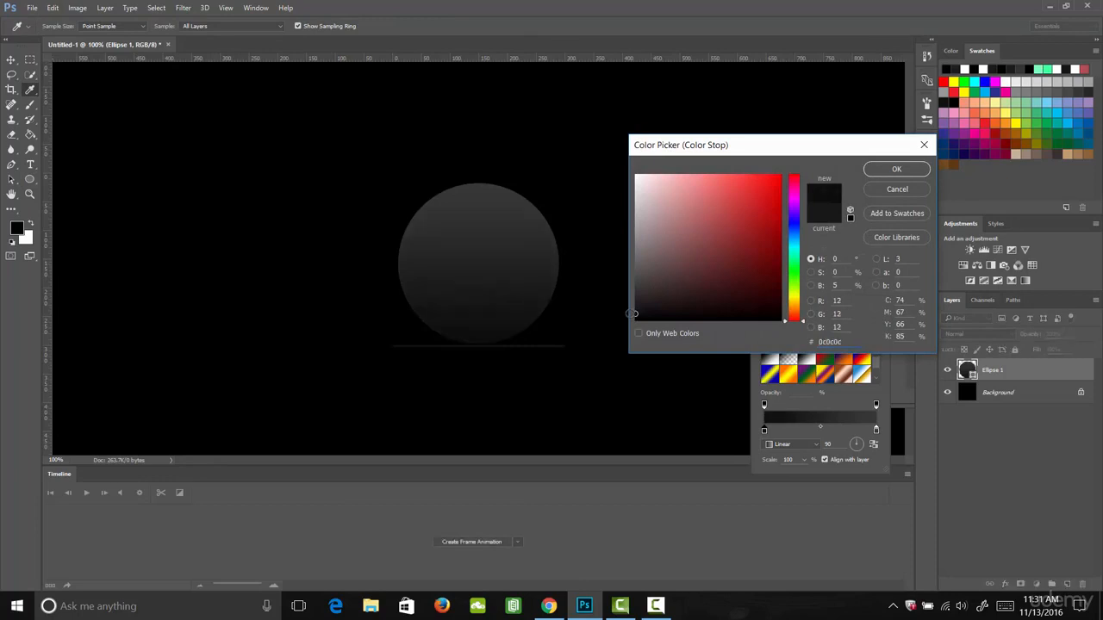
left_click(885, 171)
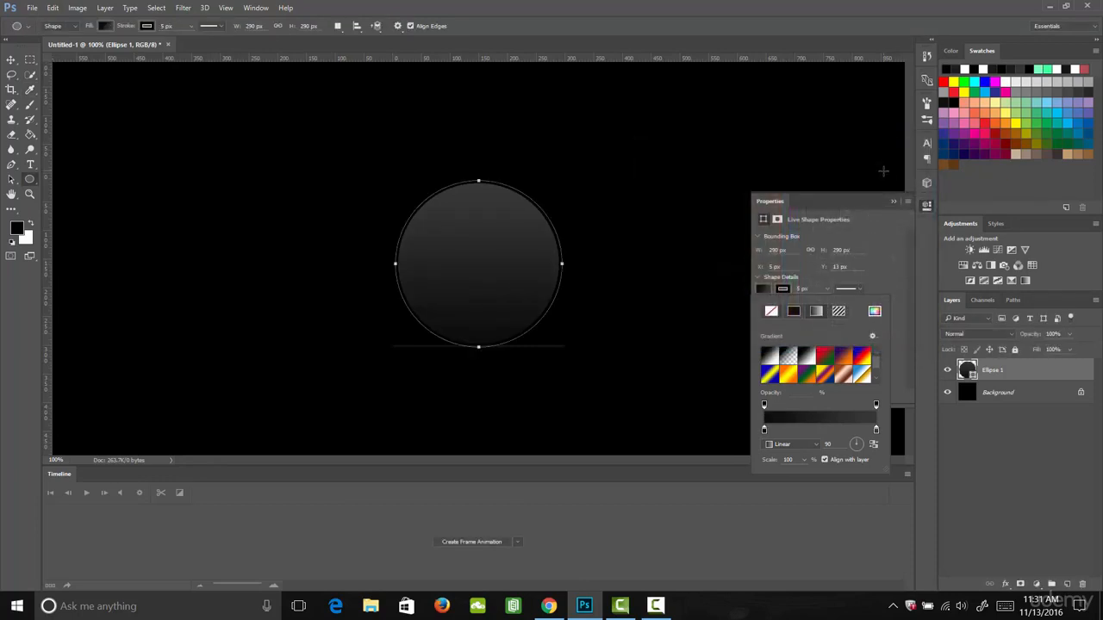
left_click(784, 291)
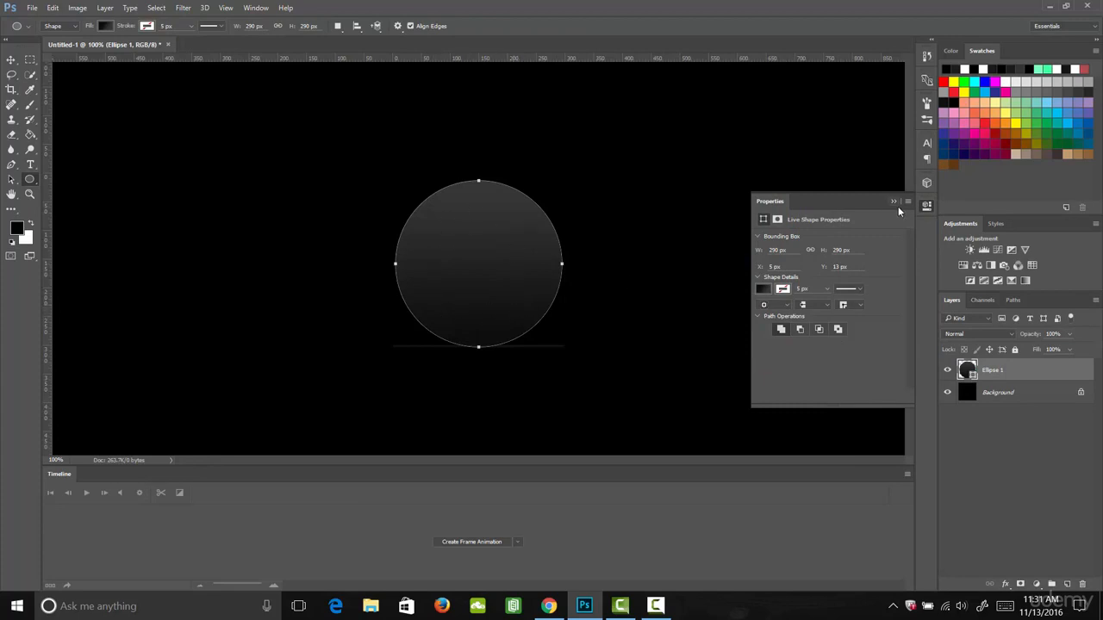
left_click(926, 206)
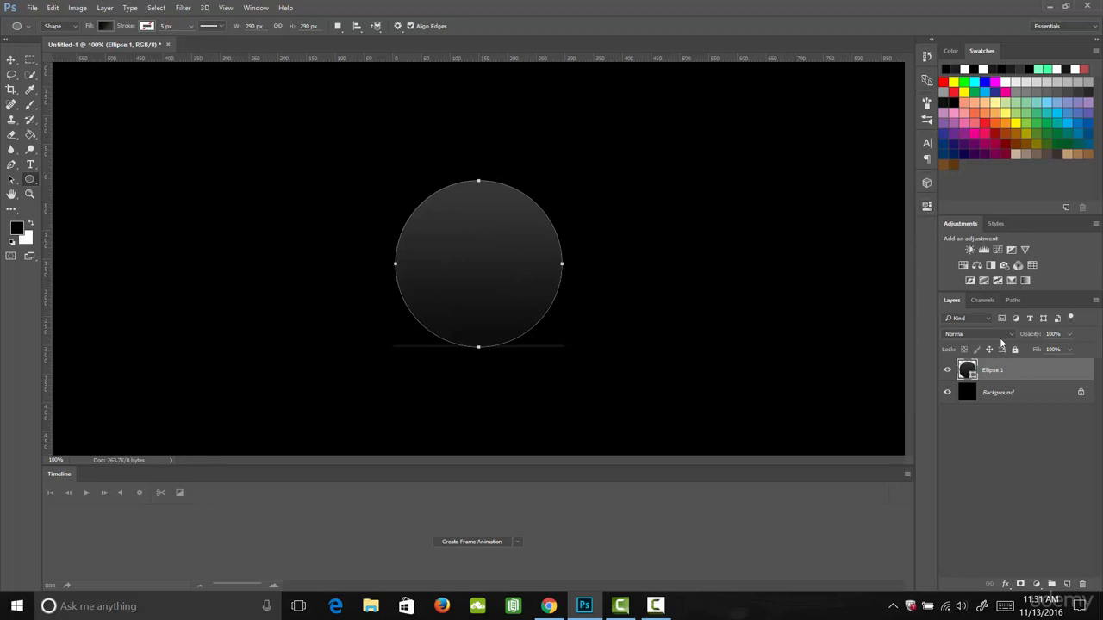
Duplicate the circle layer and place the copy beneath the original.
key("ctrl+j")
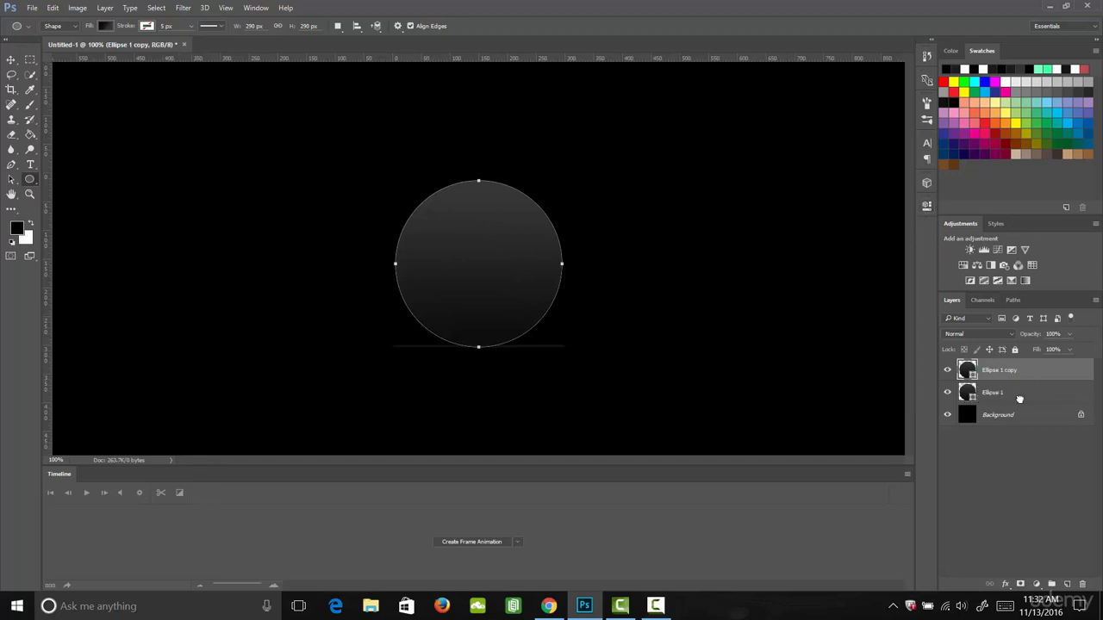
left_click_drag(1003, 371, 1013, 395)
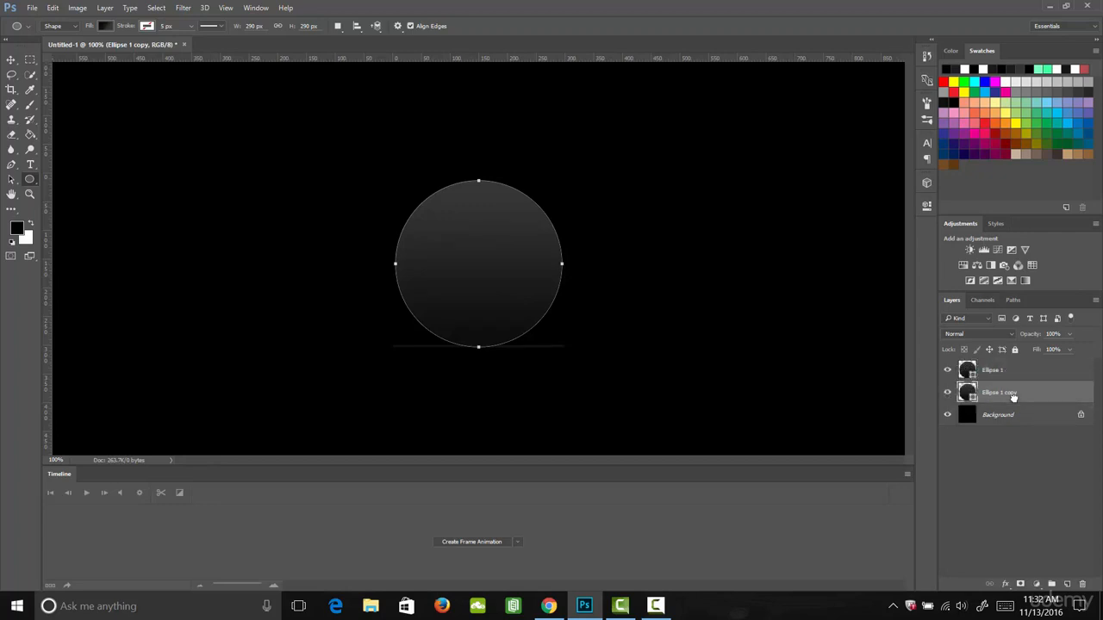
Fill the lower circle copy with solid black (#000000), keeping the original circle hidden during the change.
left_click(950, 371)
left_click(105, 25)
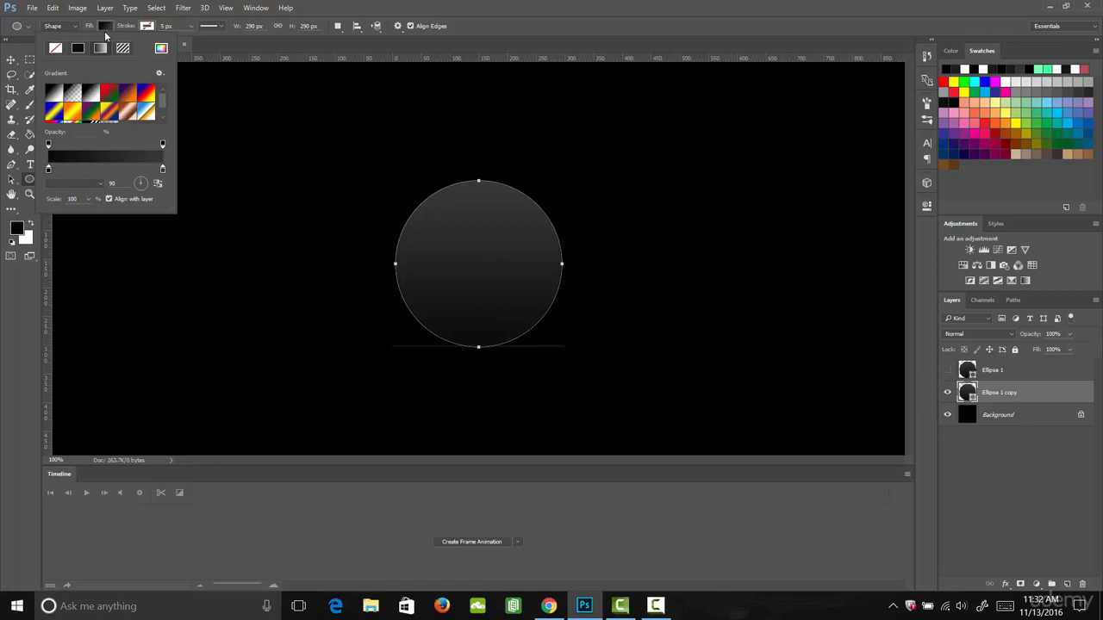
left_click(78, 48)
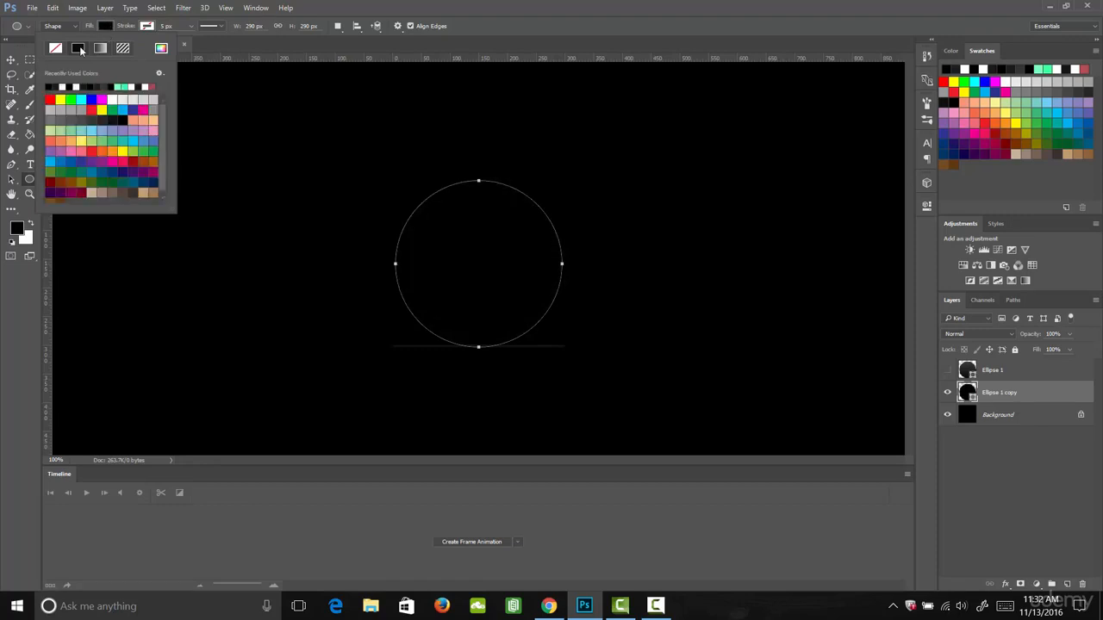
left_click(160, 48)
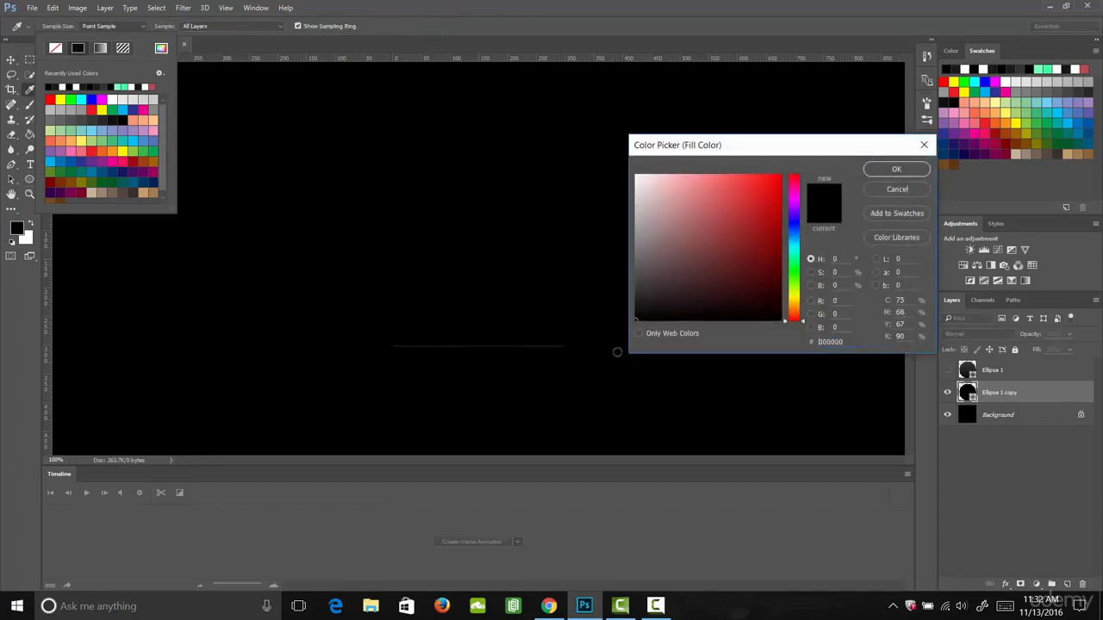
left_click(900, 172)
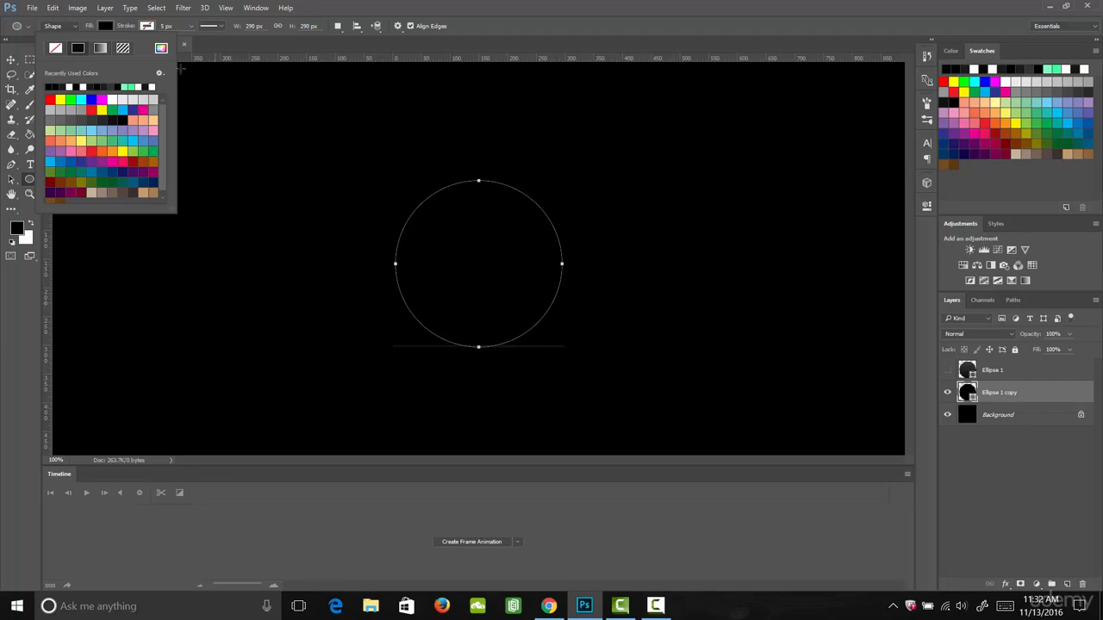
left_click(110, 32)
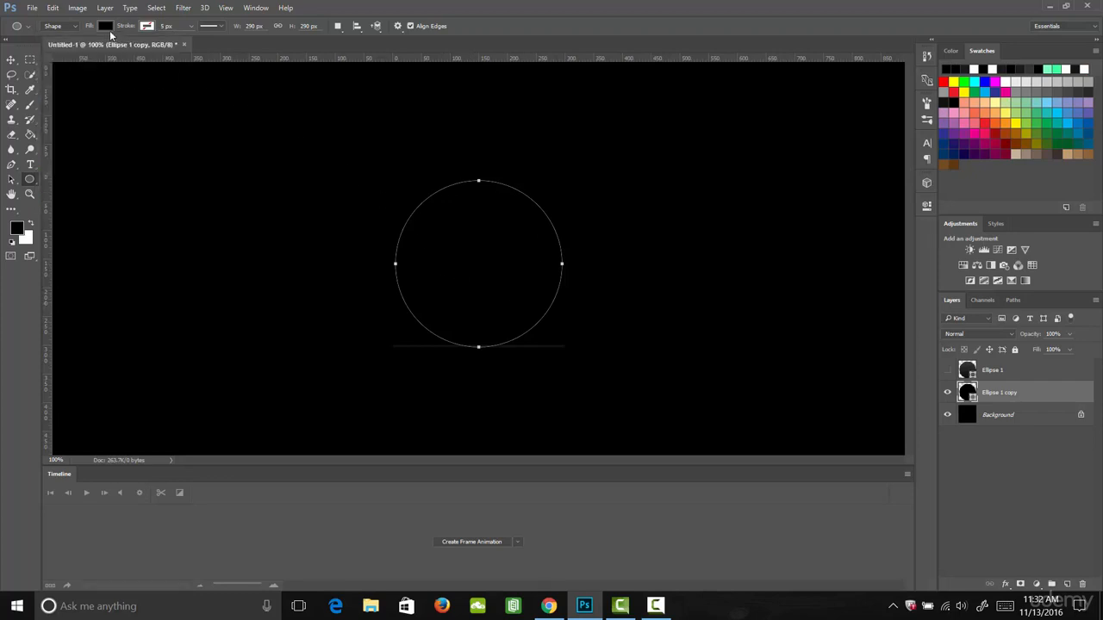
left_click(947, 371)
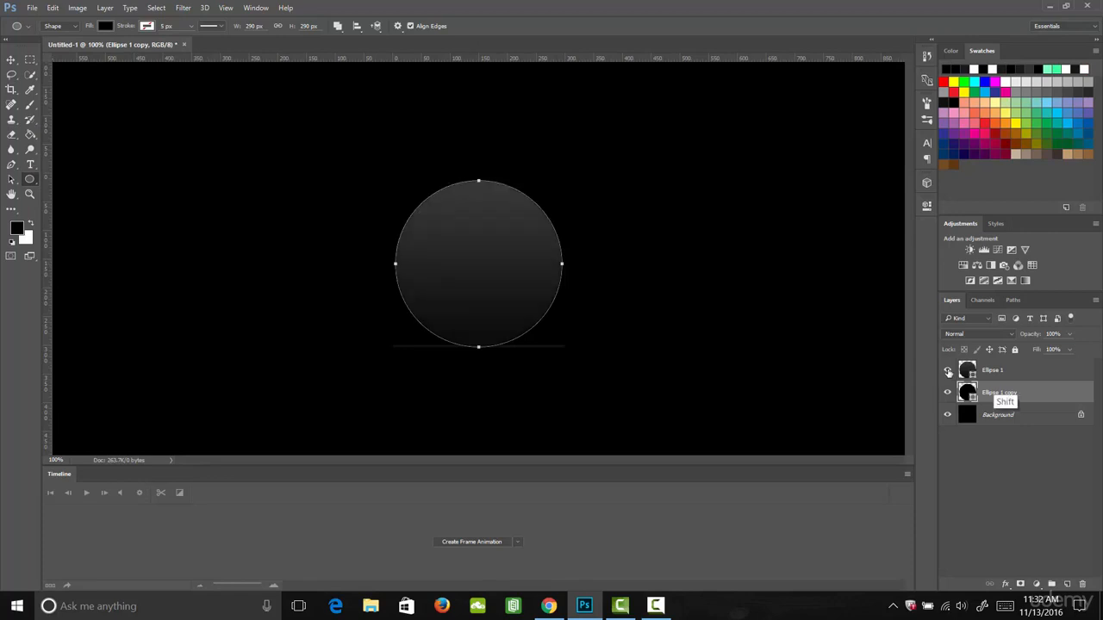
Select both circle layers and nudge them up together by about 8 px to center them on the canvas.
left_click(1004, 372, "shift")
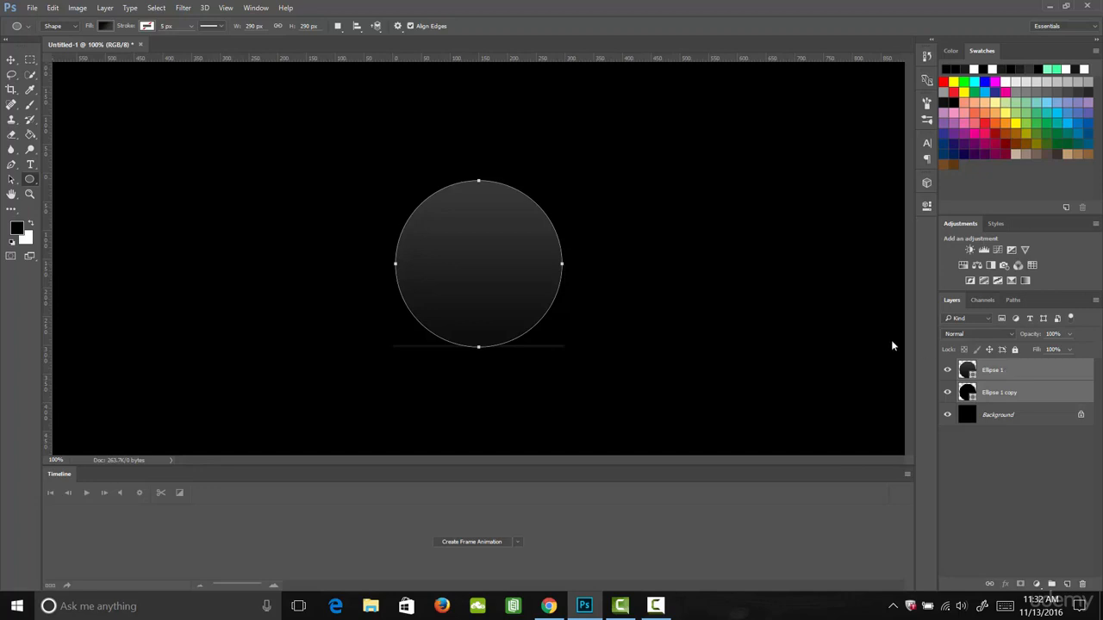
key("v")
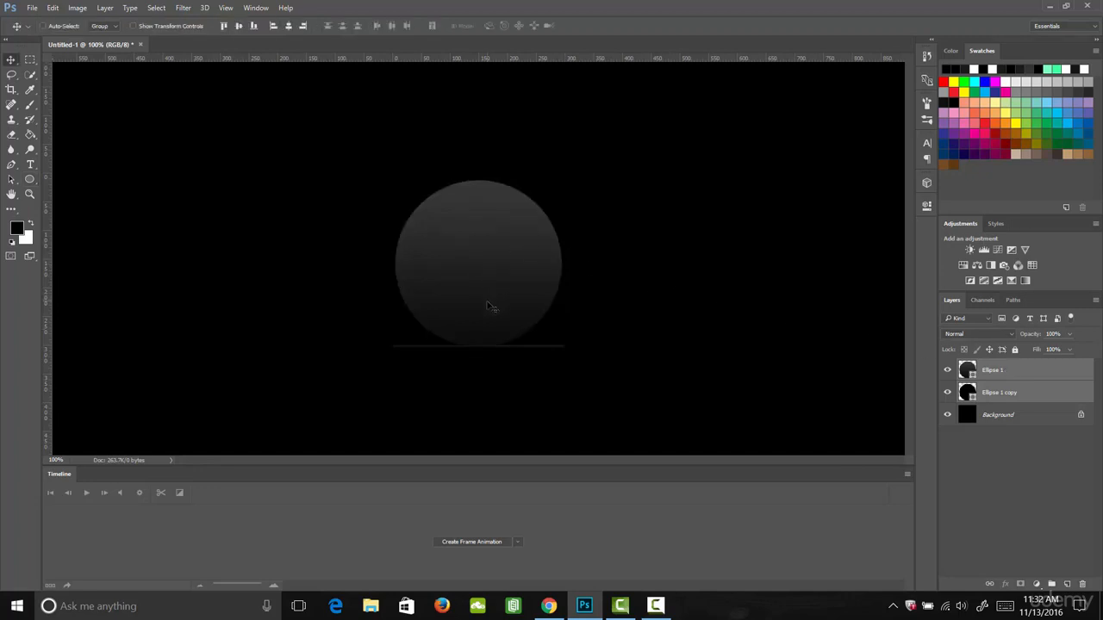
key("Up")
key("Up")
key("Up")
key("Up")
key("Up")
key("Up")
key("Up")
key("Up")
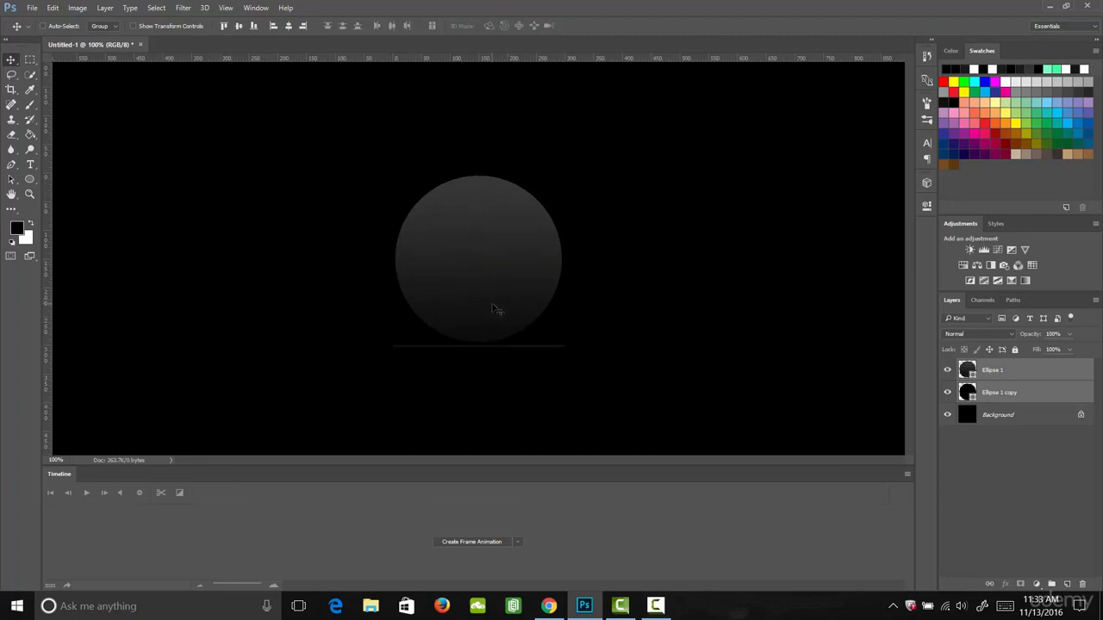
Select only the upper gradient circle's layer, switch to the Custom Shape tool and browse its available shapes.
left_click(1024, 377)
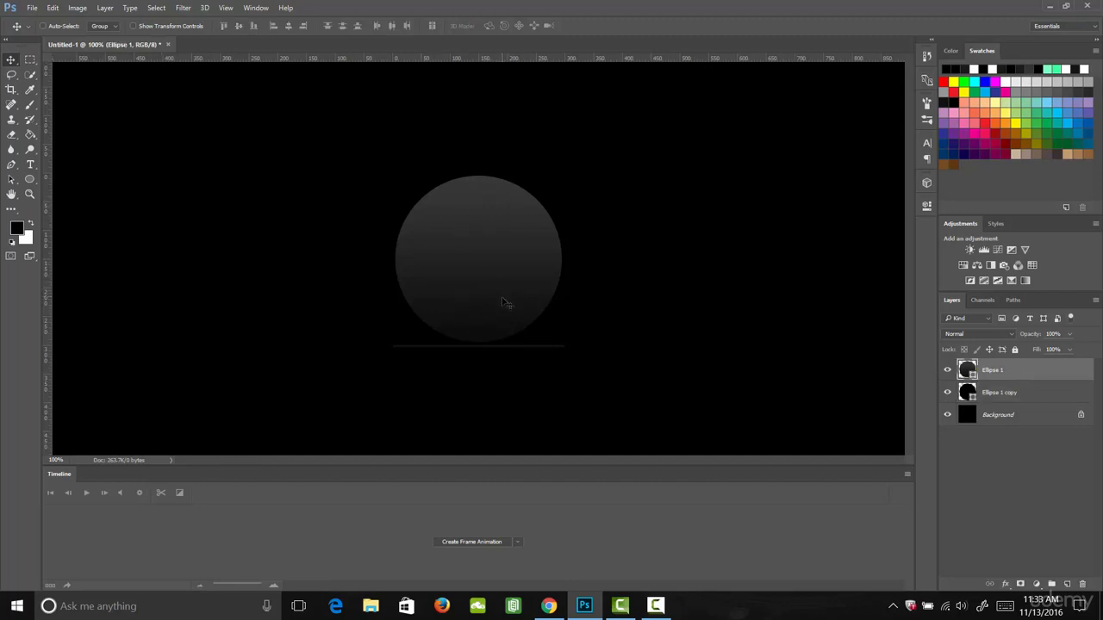
left_click(39, 177)
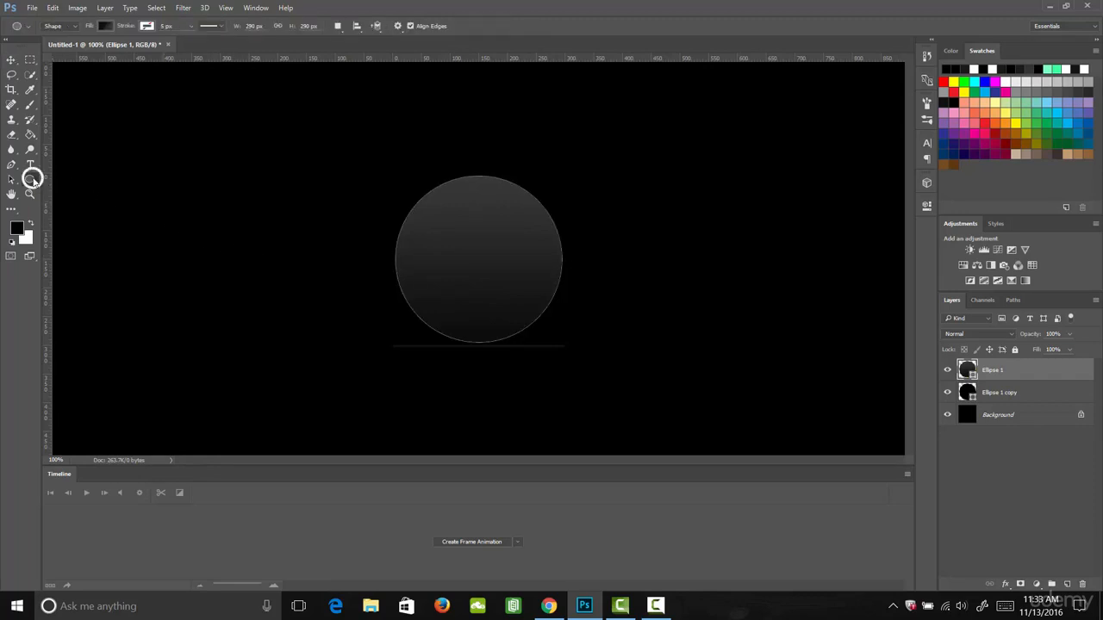
right_click(34, 179)
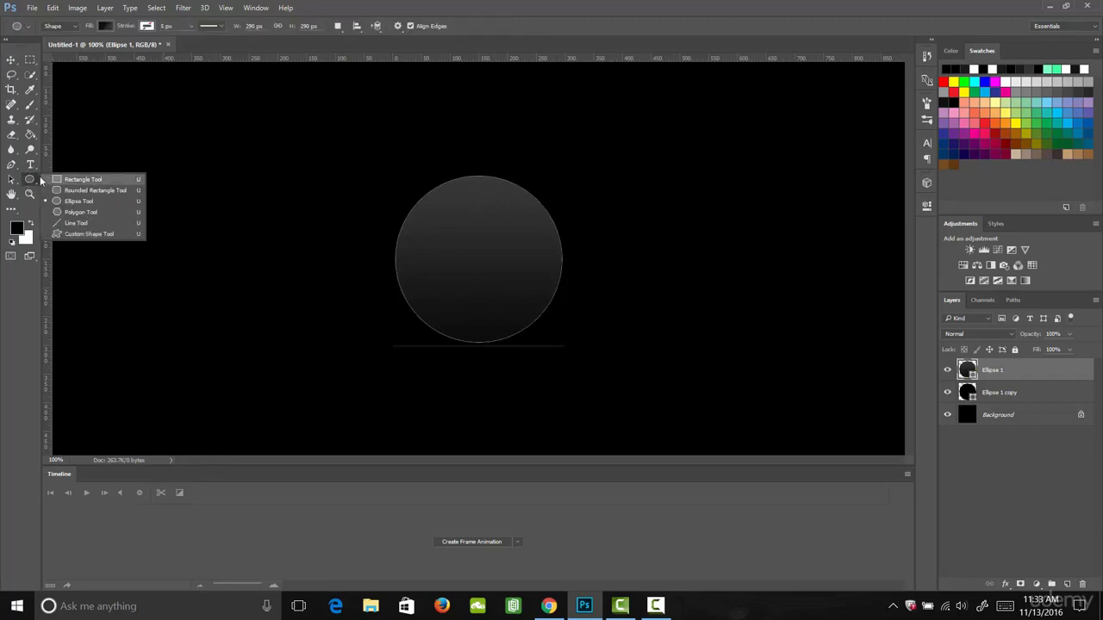
key("Down")
key("Down")
key("Down")
key("Down")
key("Down")
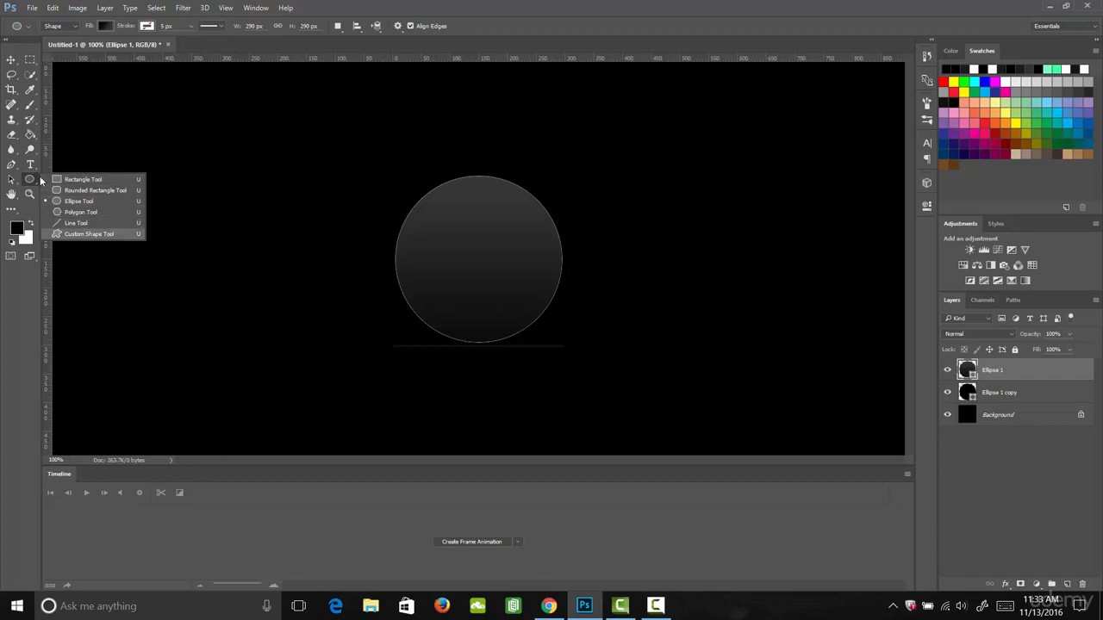
left_click(101, 233)
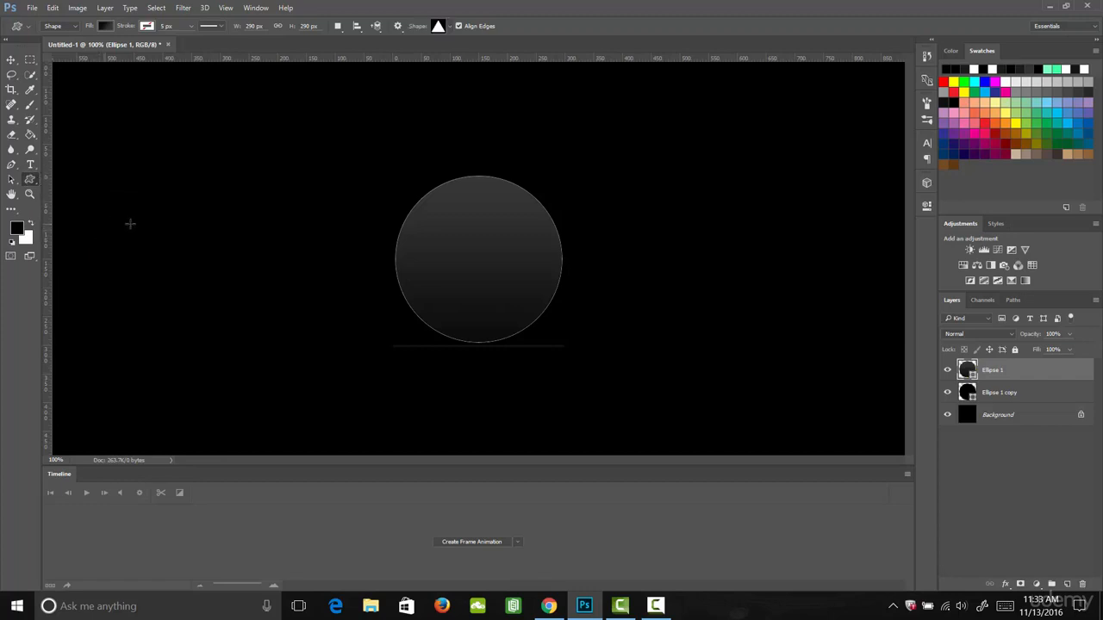
left_click(448, 27)
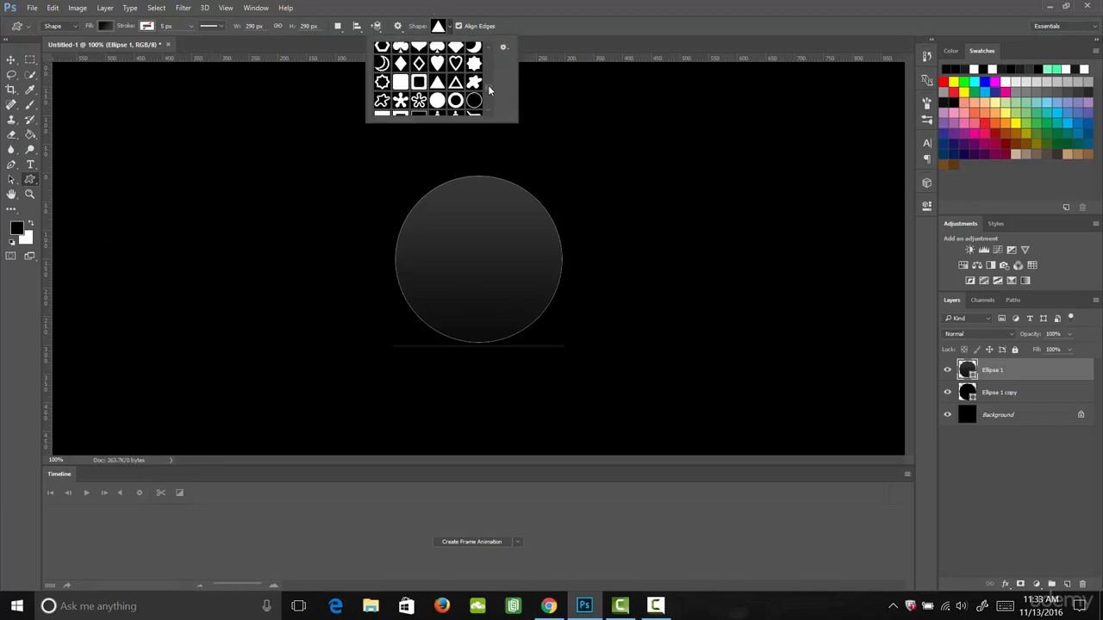
left_click_drag(487, 85, 493, 54)
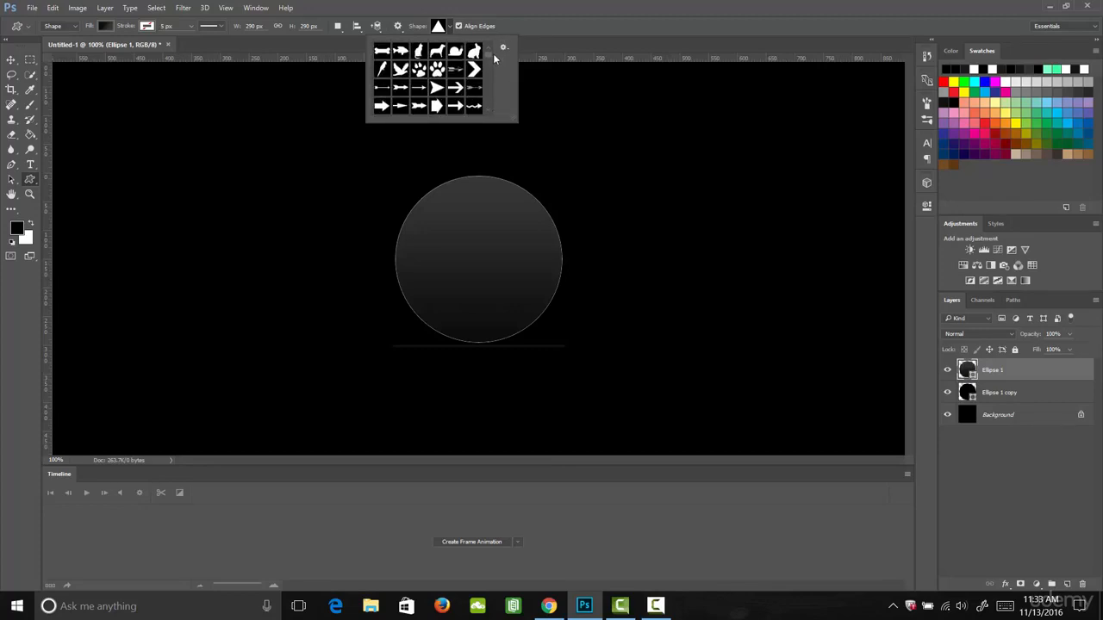
left_click(504, 48)
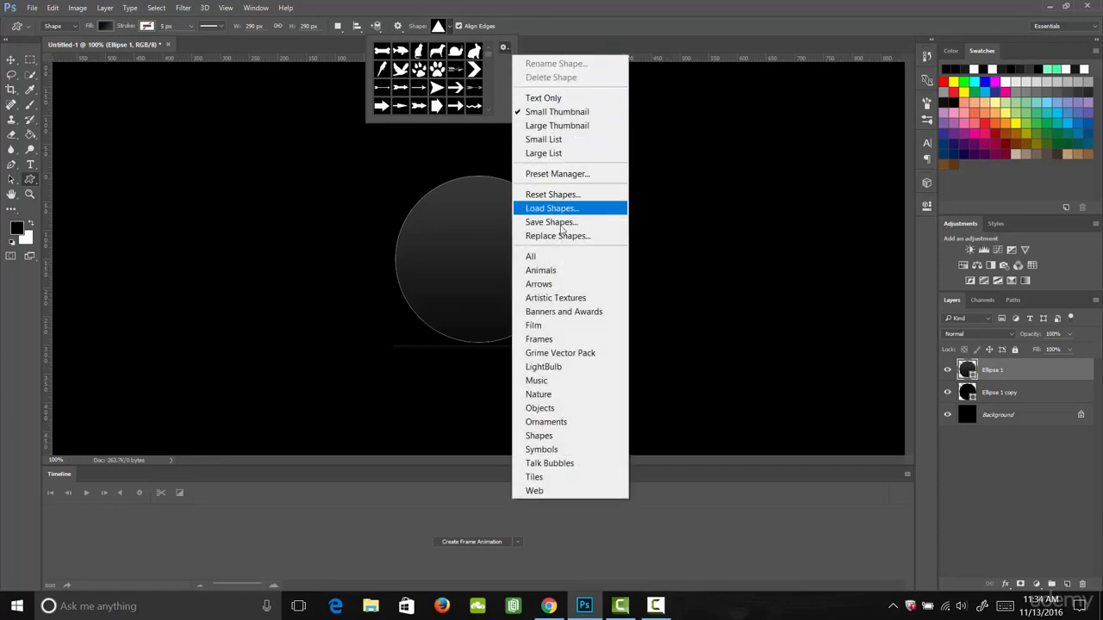
left_click(556, 257)
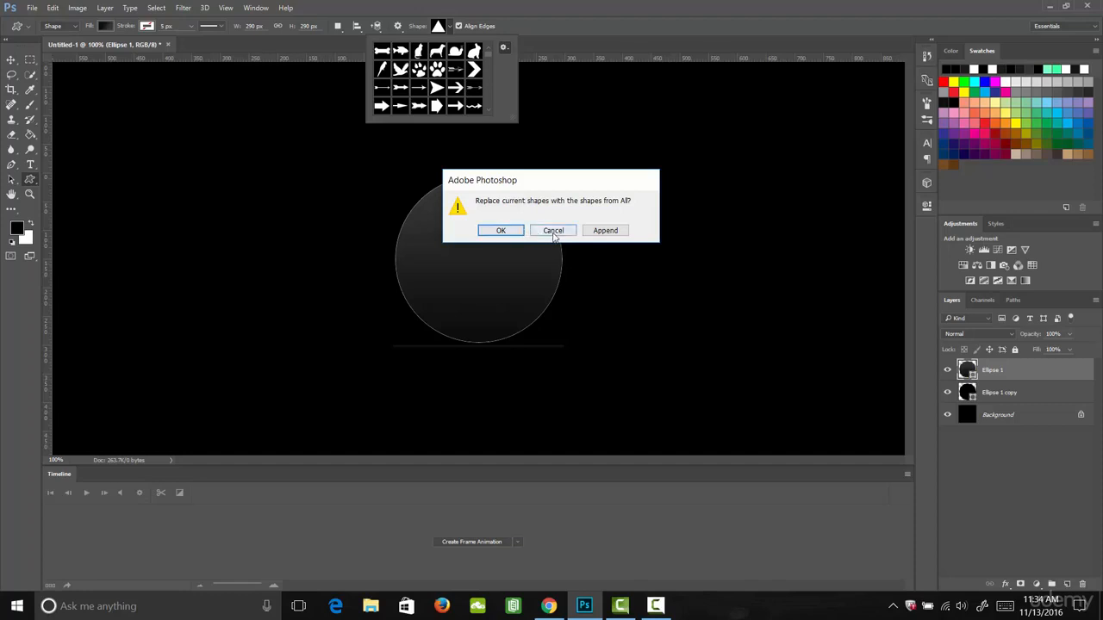
left_click(553, 231)
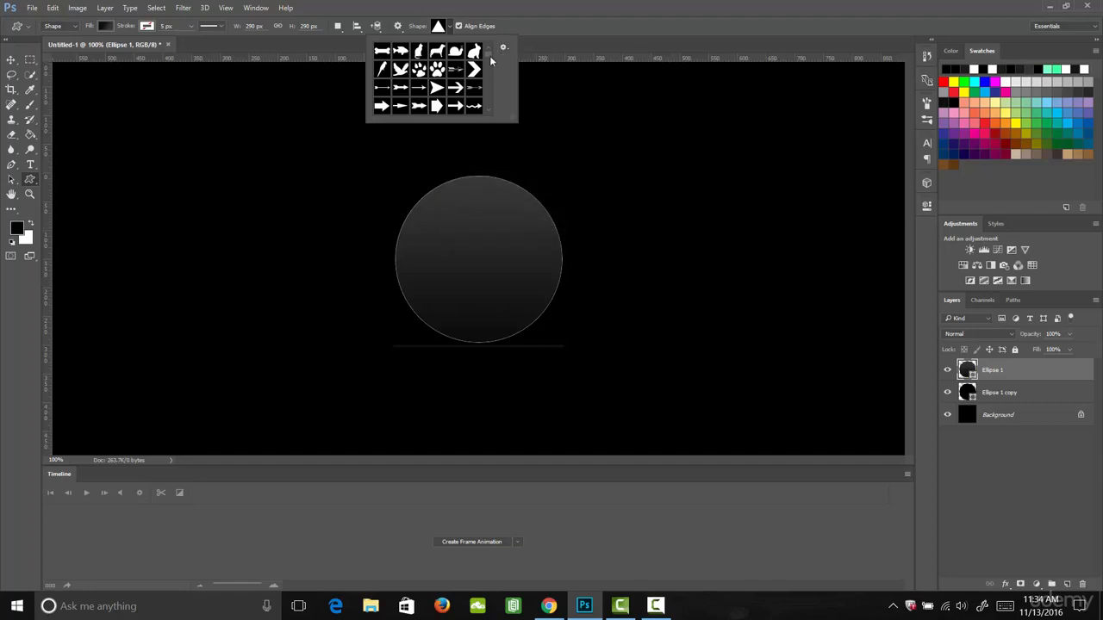
Choose the thin circular ring as the custom shape.
scroll(489, 61, "down", 5)
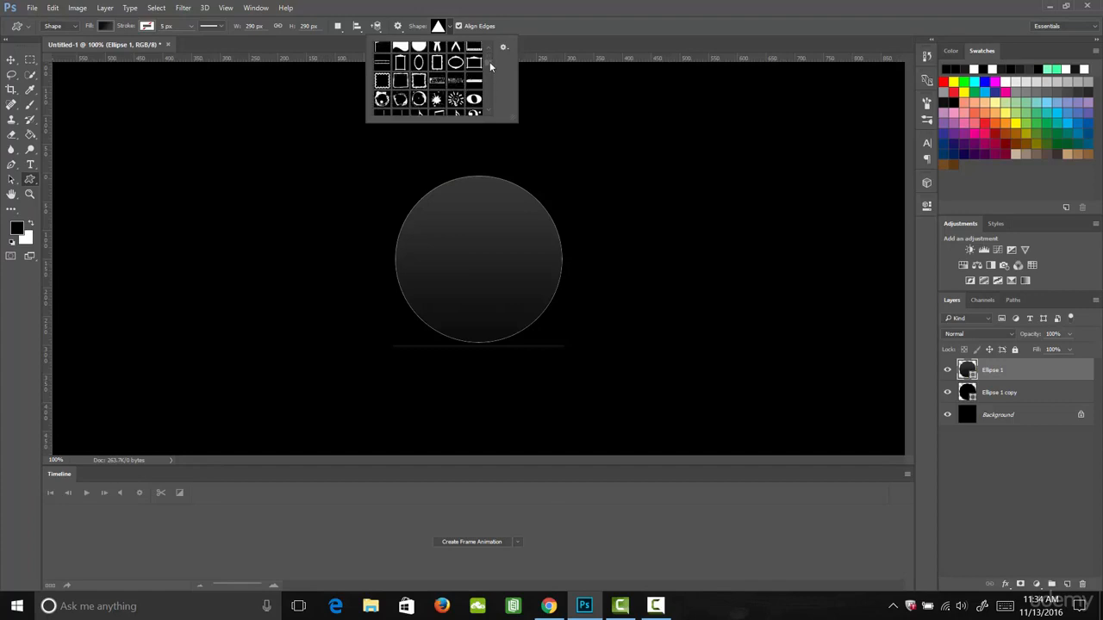
scroll(489, 73, "down", 8)
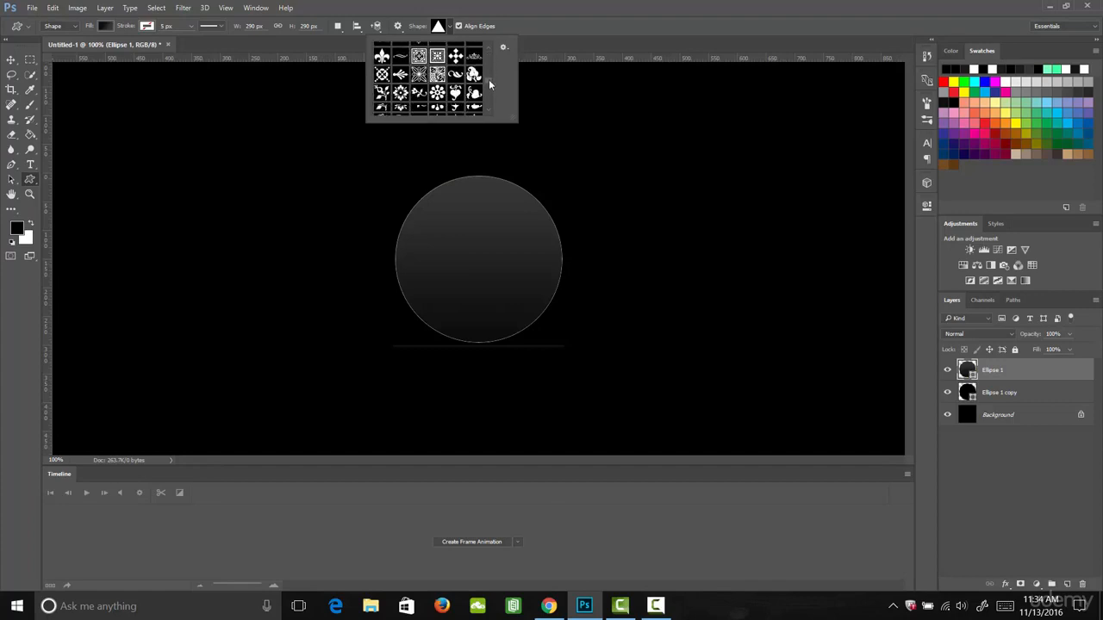
scroll(489, 81, "down", 6)
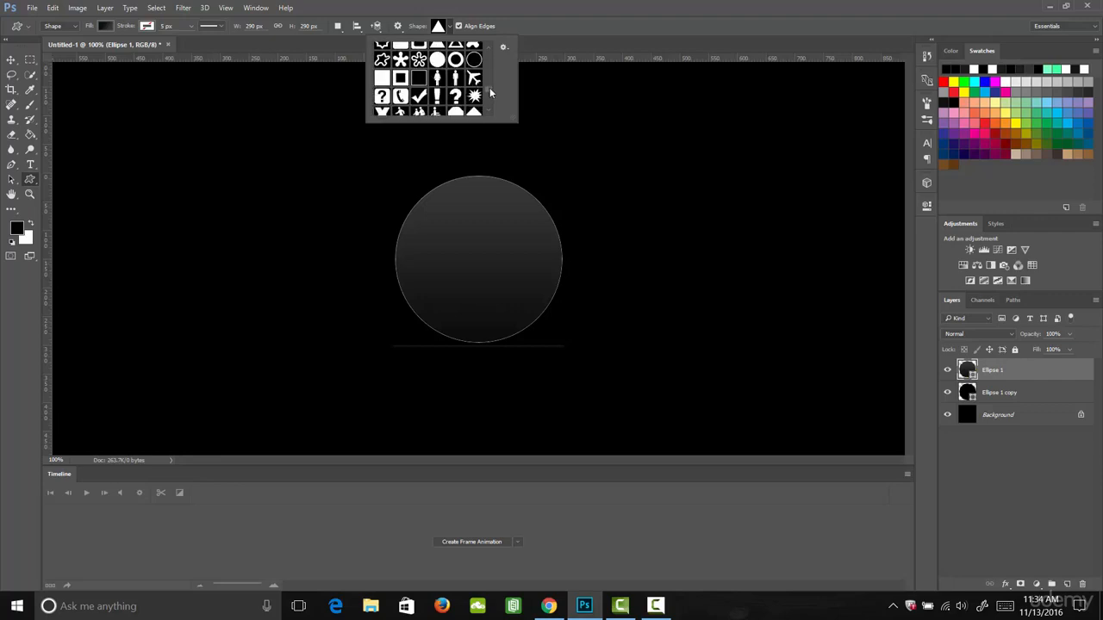
left_click(474, 81)
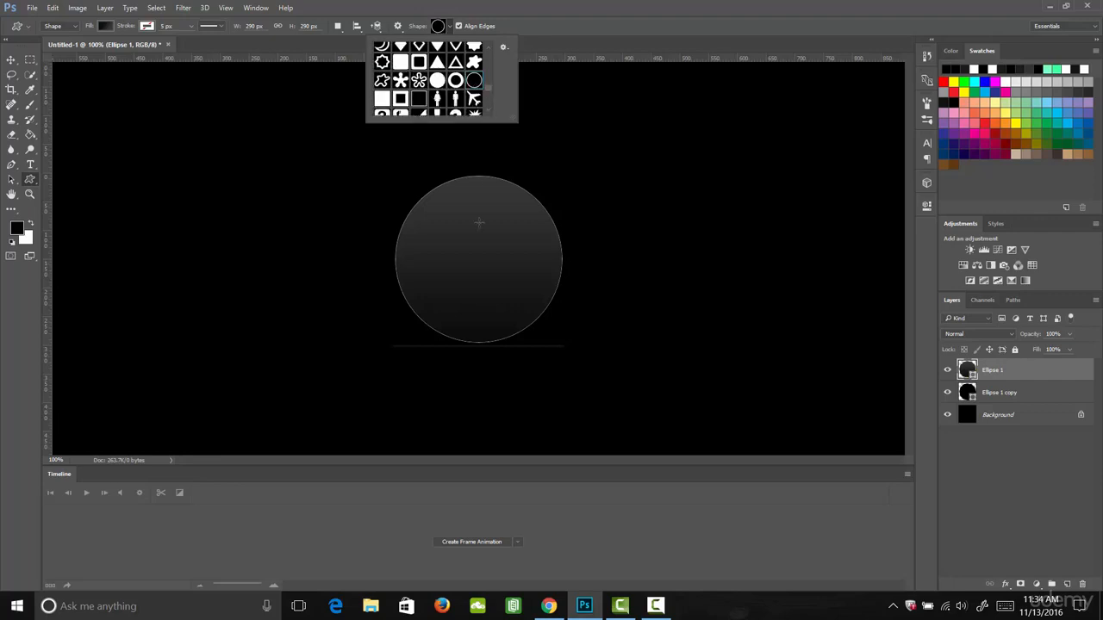
Create a 270 × 270 px thin ring from the center of the gradient circle.
left_click(478, 260)
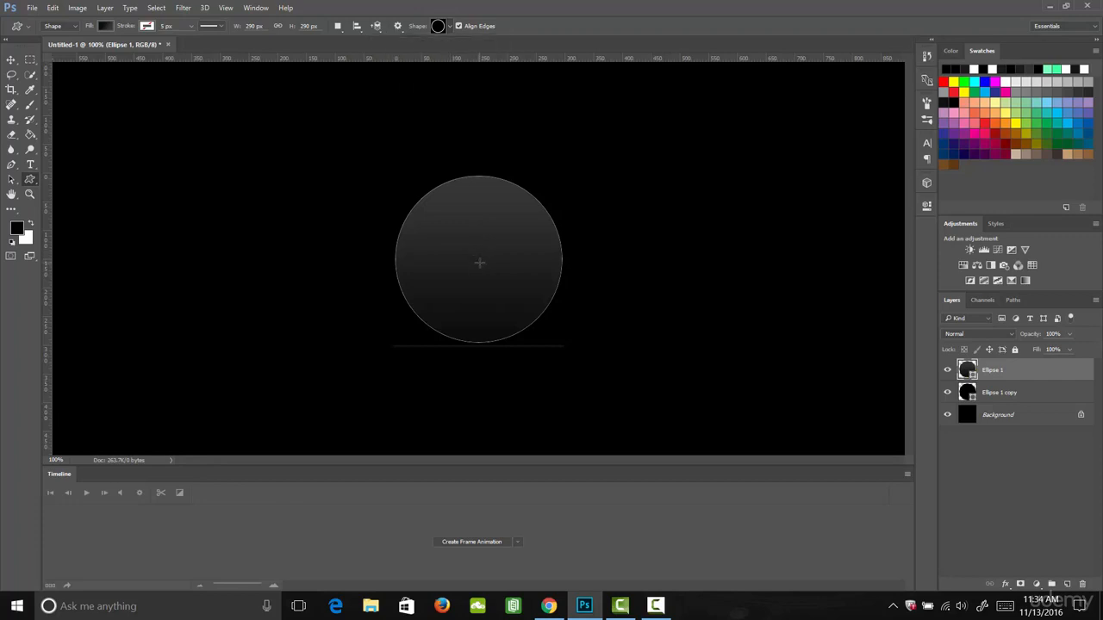
left_click(480, 261)
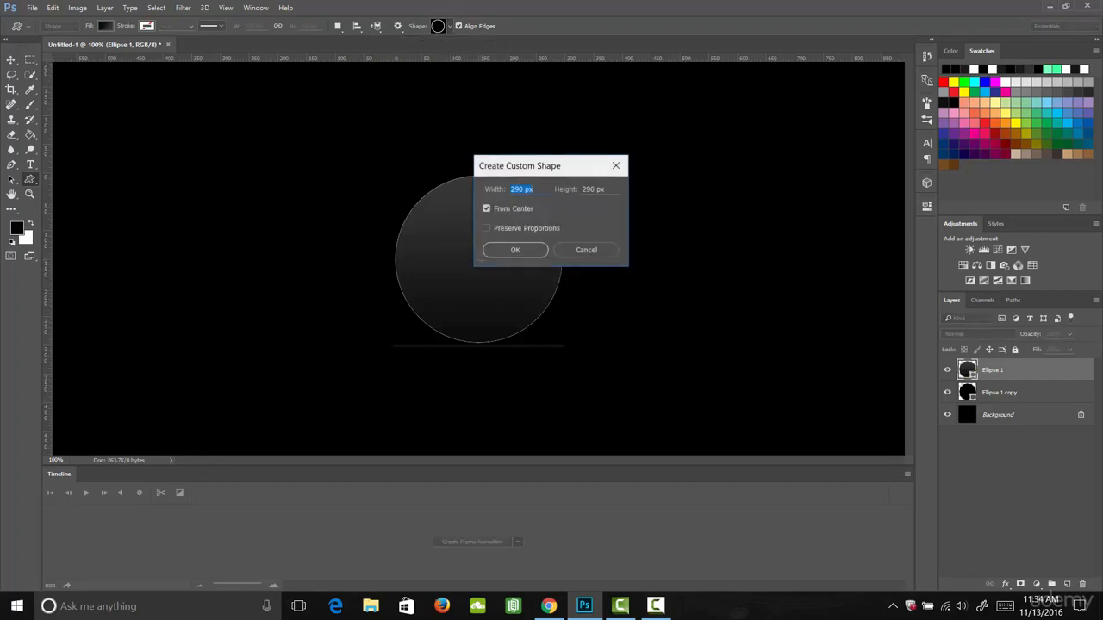
left_click(519, 189)
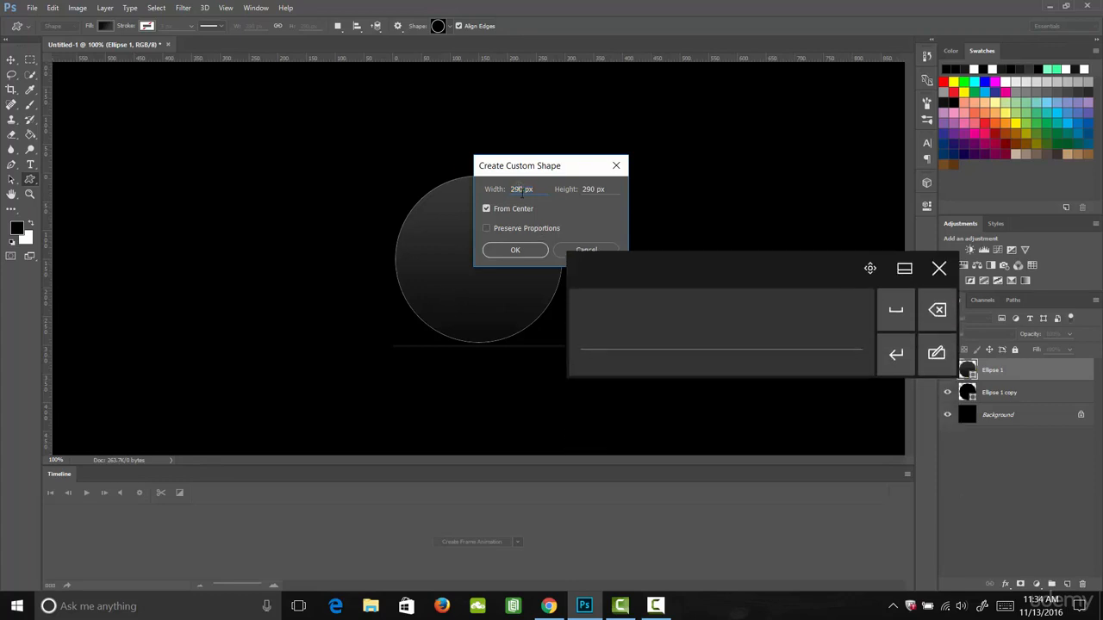
key("BackSpace")
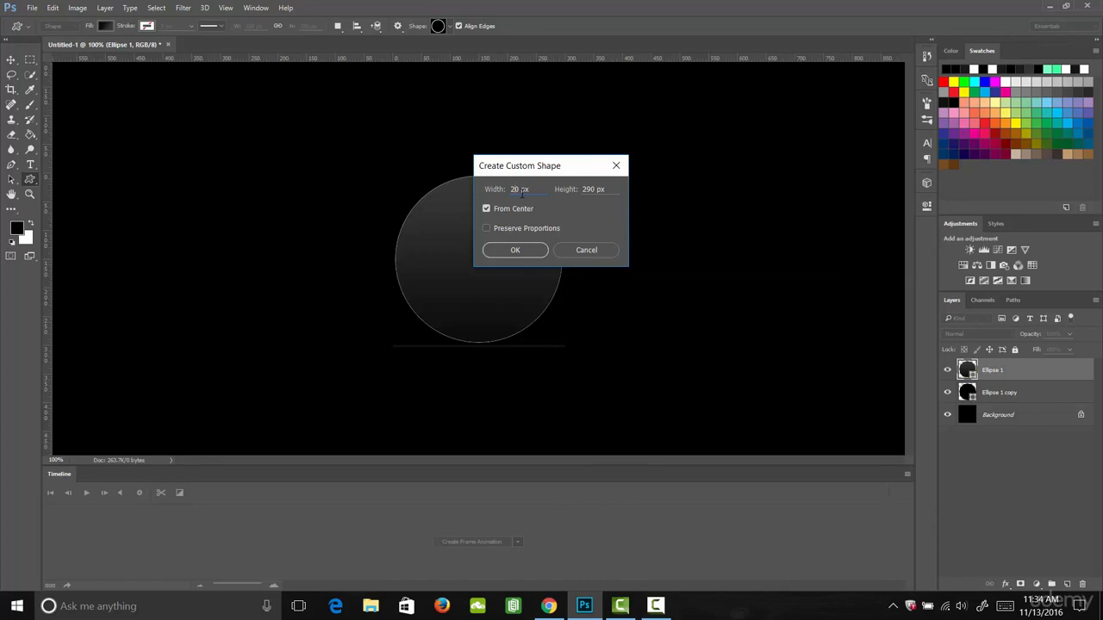
type("7")
key("BackSpace")
type("7")
left_click(526, 251)
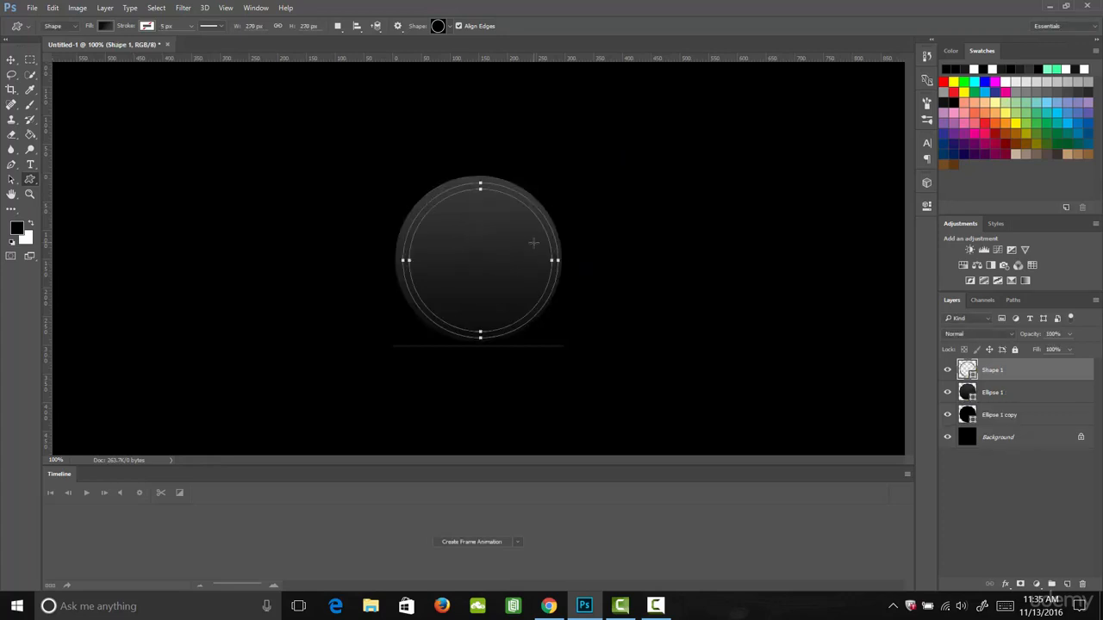
Move the ring slightly so it is centered on the gradient circle, and return to the Custom Shape tool.
key("v")
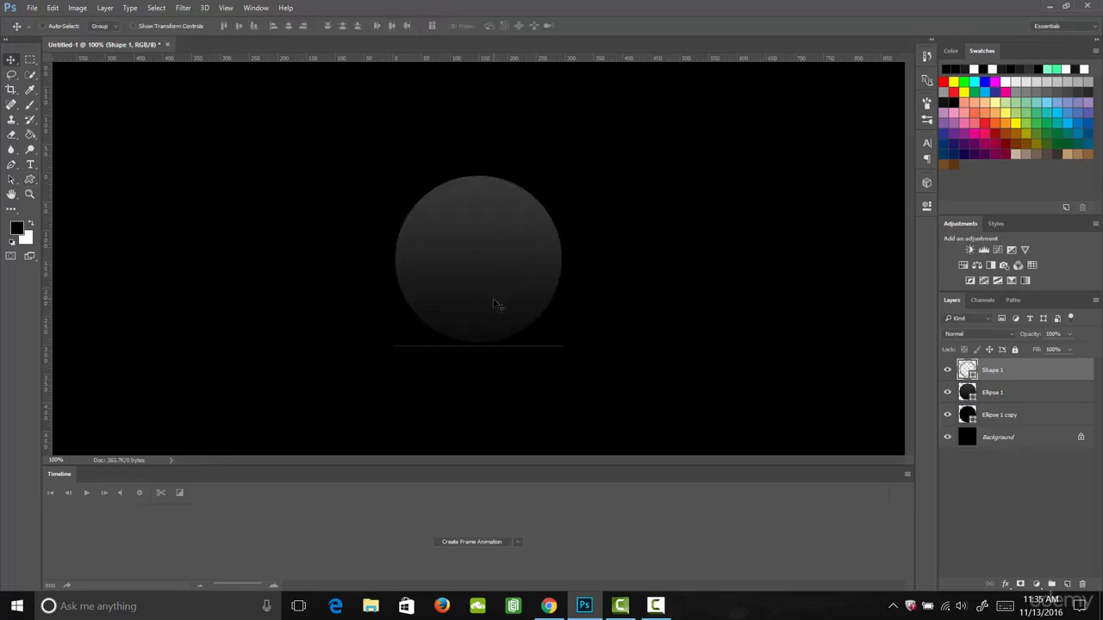
left_click_drag(498, 303, 493, 303)
key("u")
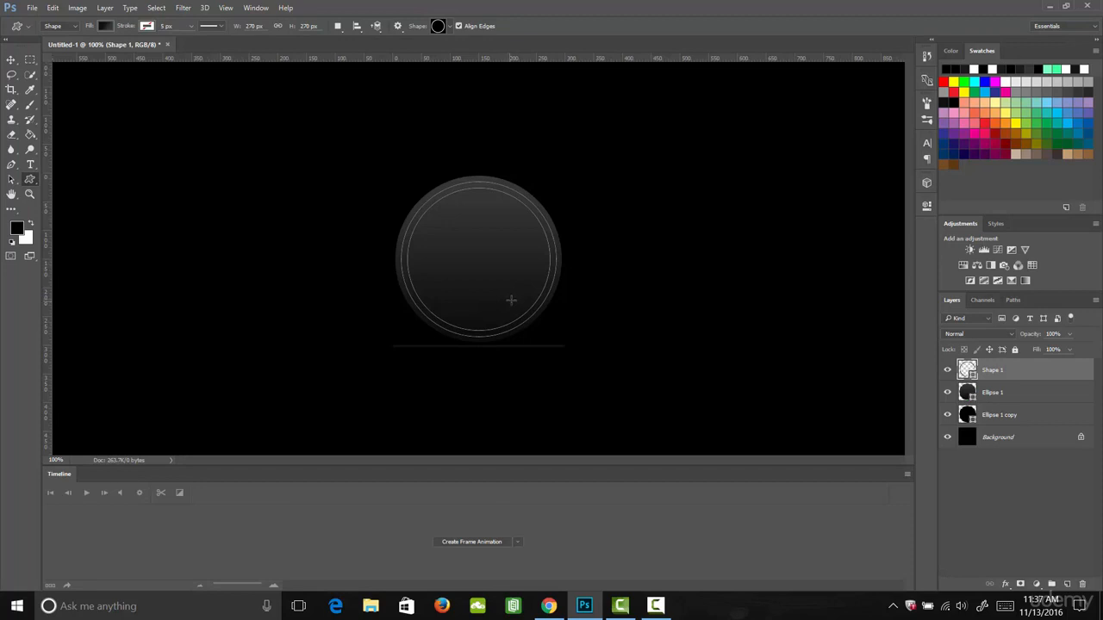
Combine the ring and the gradient circle with Subtract Front Shape, cutting a ring-shaped gap into the circle.
left_click(993, 392)
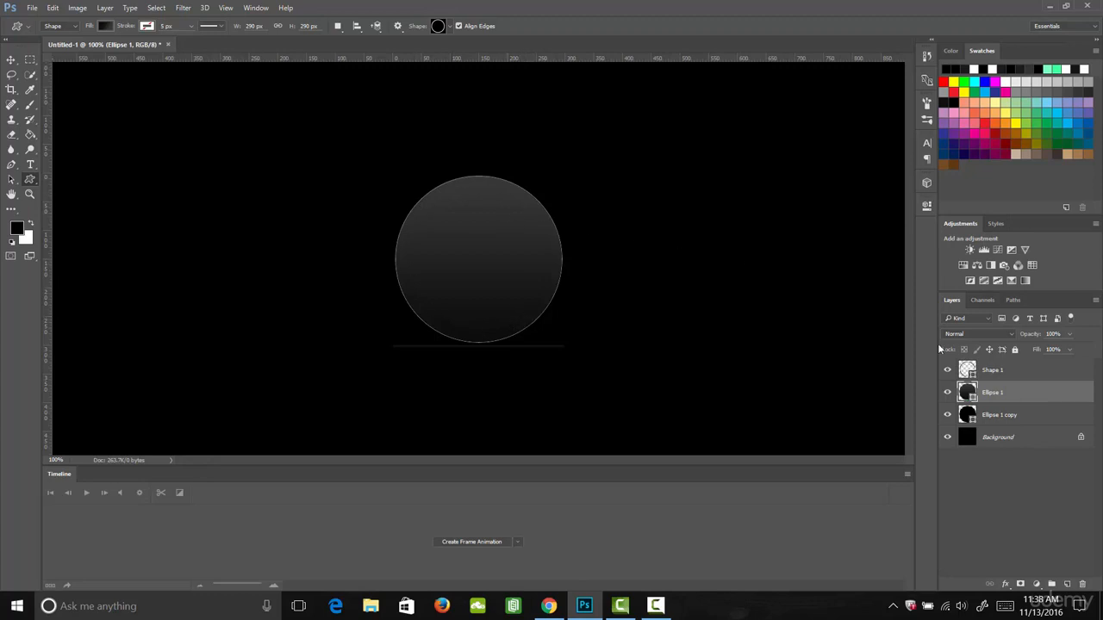
left_click(995, 370, "shift")
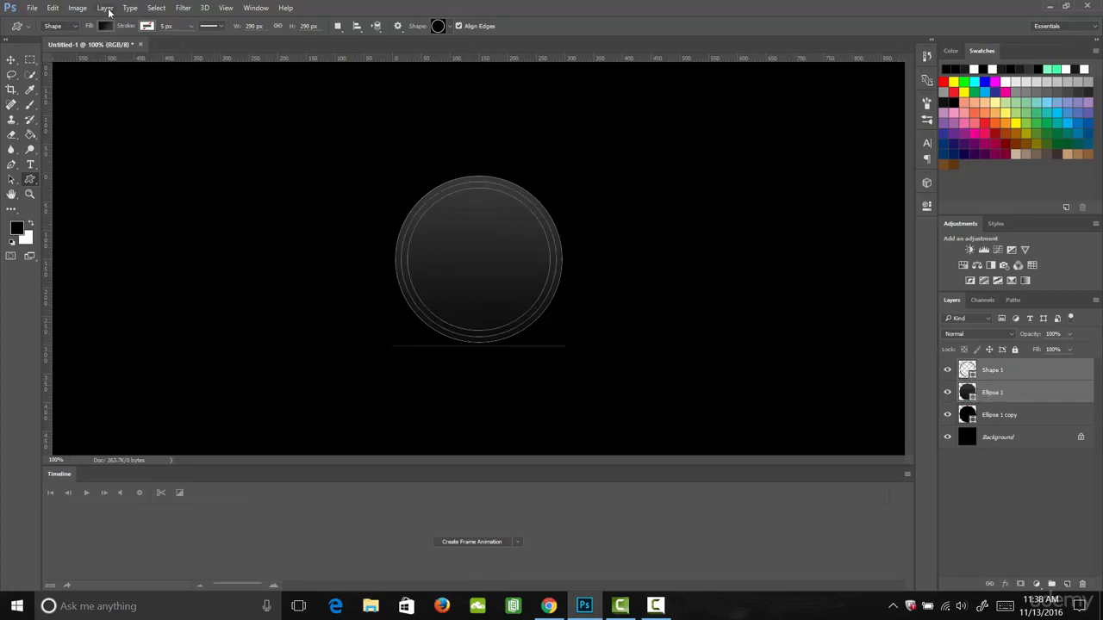
left_click(104, 7)
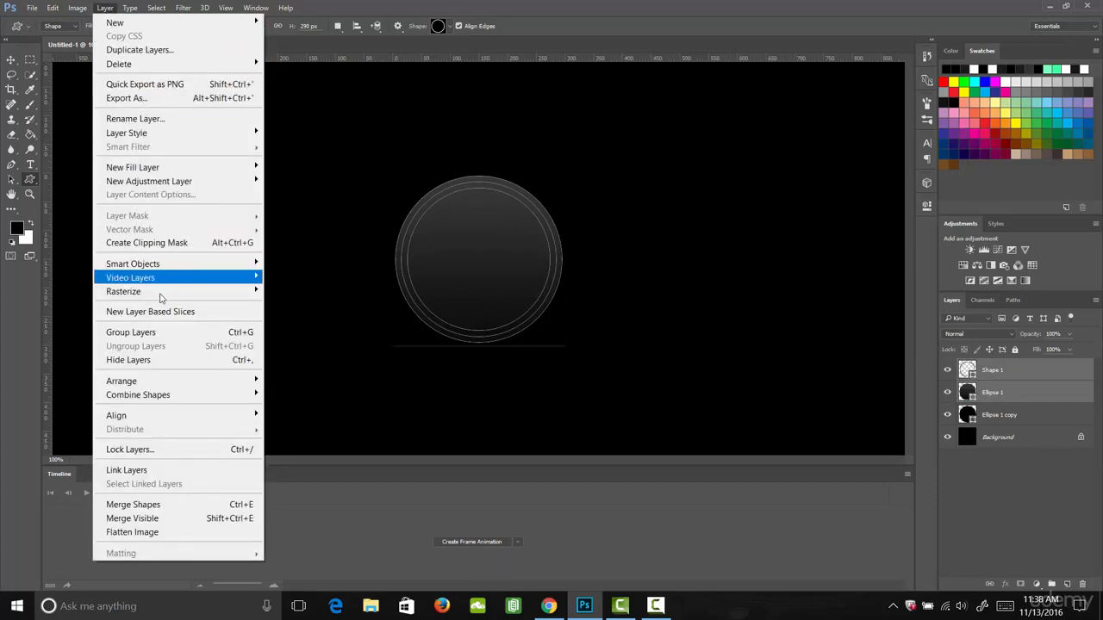
mouse_move(170, 397)
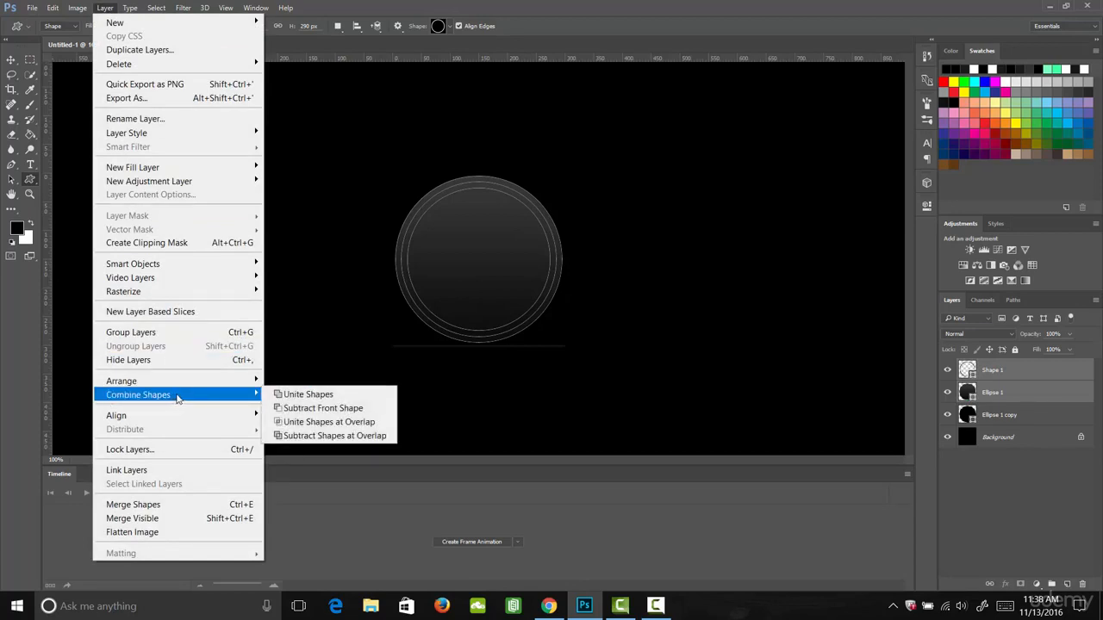
left_click(348, 411)
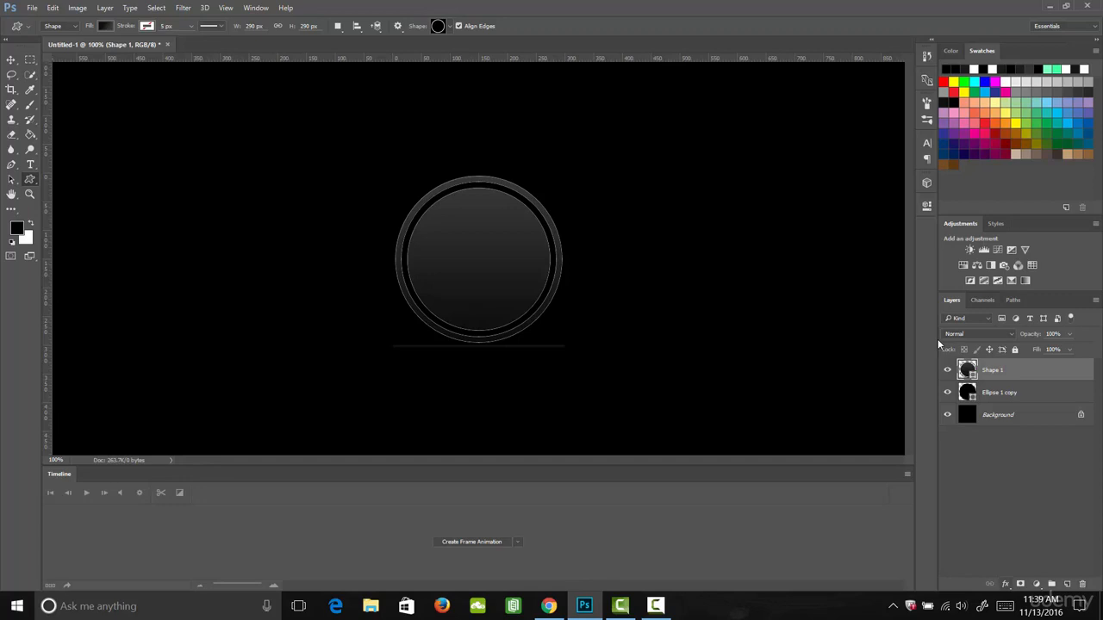
Add a Pillow Emboss Bevel & Emboss effect to the combined shape, with depth about 740% and direction Up.
left_click(1004, 584)
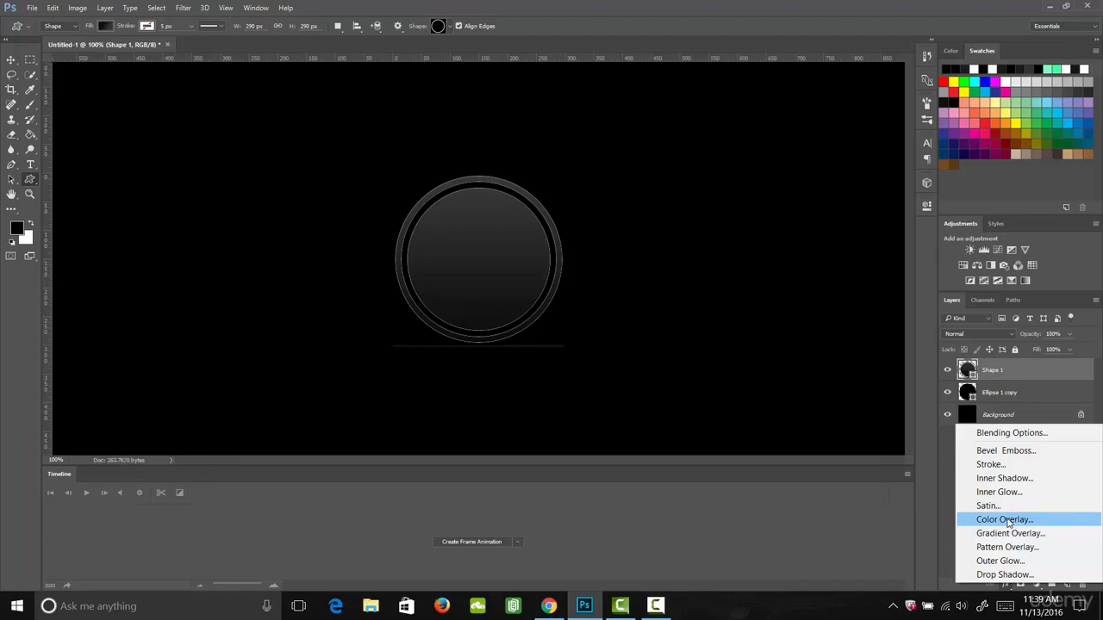
left_click(1007, 450)
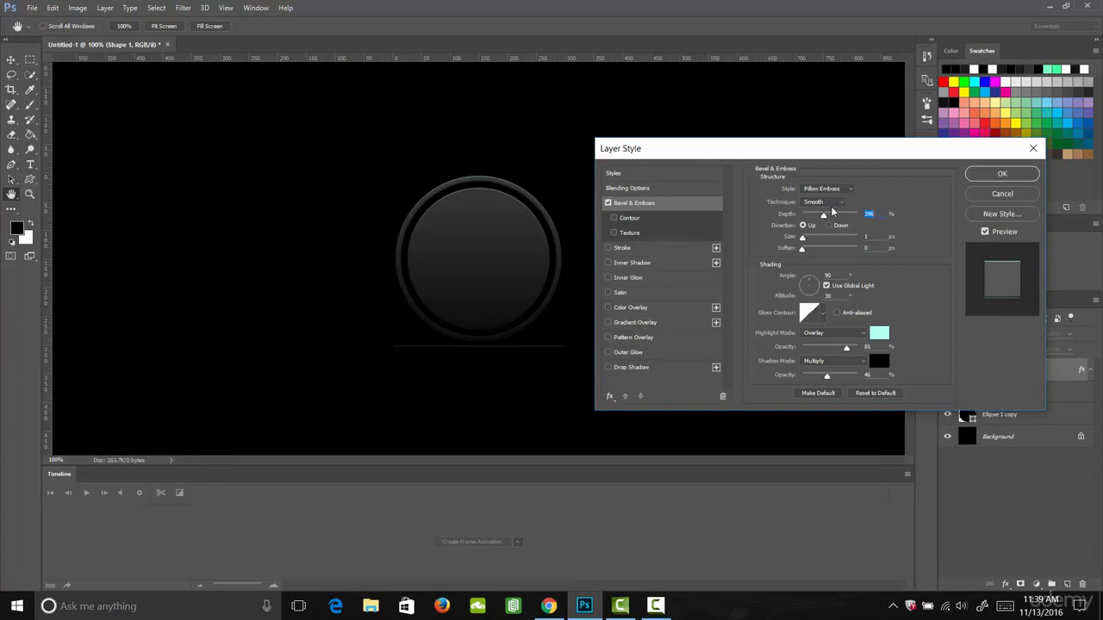
left_click_drag(822, 215, 846, 231)
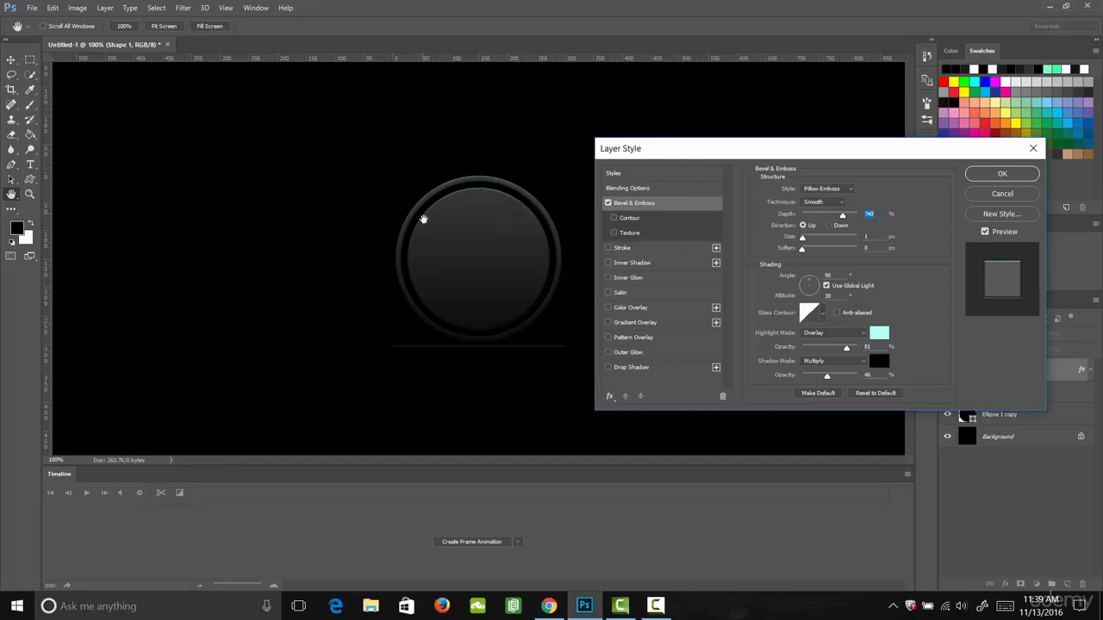
left_click(828, 226)
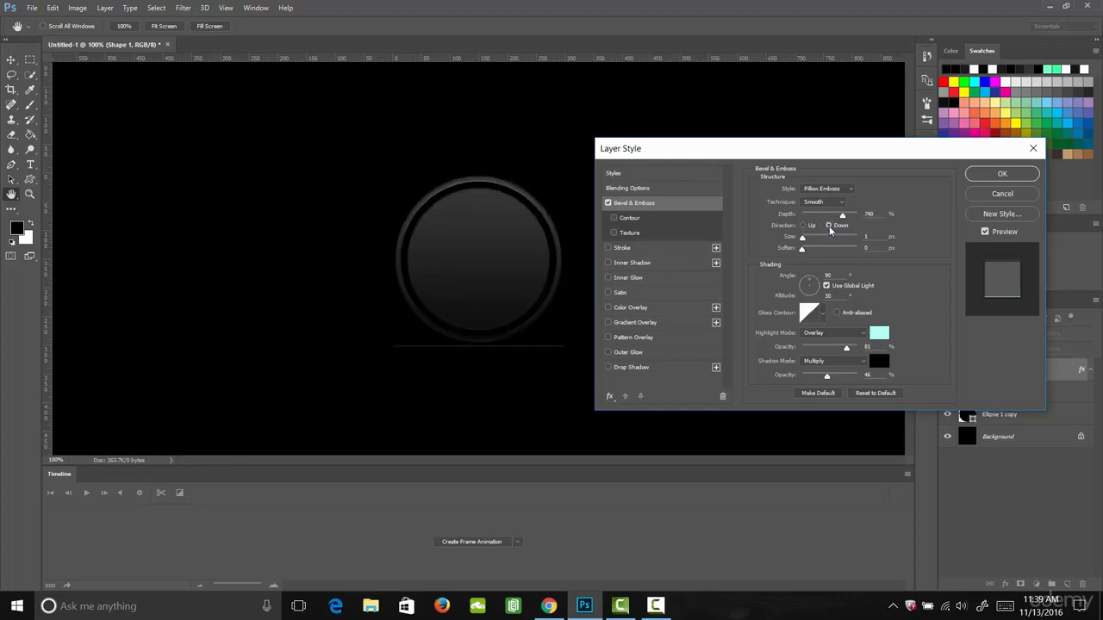
left_click(802, 227)
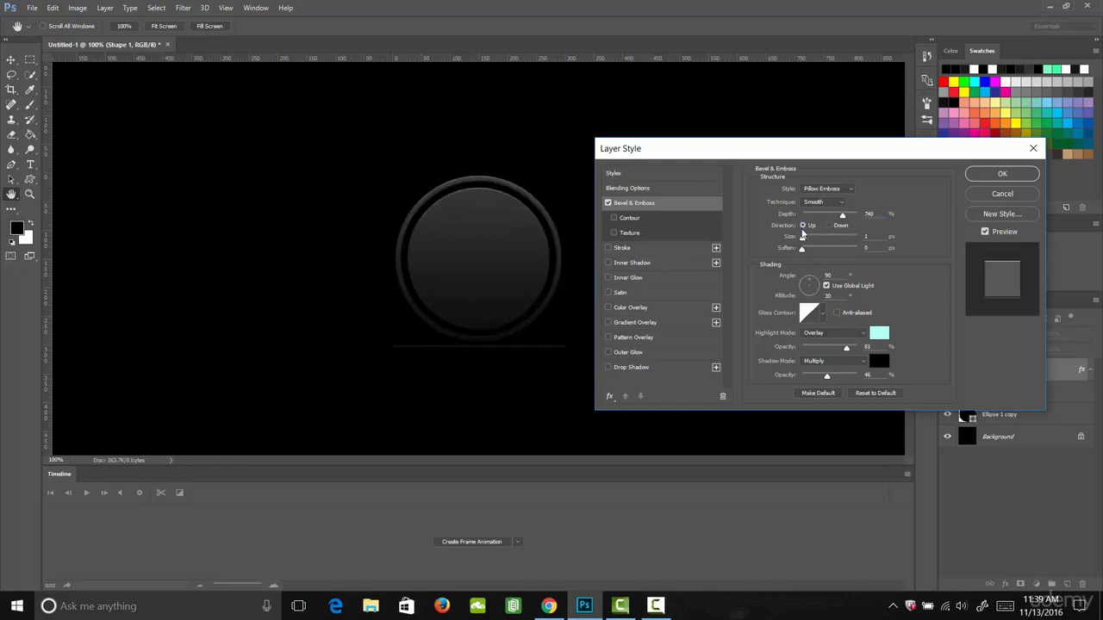
Set the bevel's size to 10 px and its soften amount to 2 px.
mouse_move(802, 236)
left_mouse_down()
mouse_move(837, 244)
mouse_move(809, 249)
left_mouse_up()
type("10")
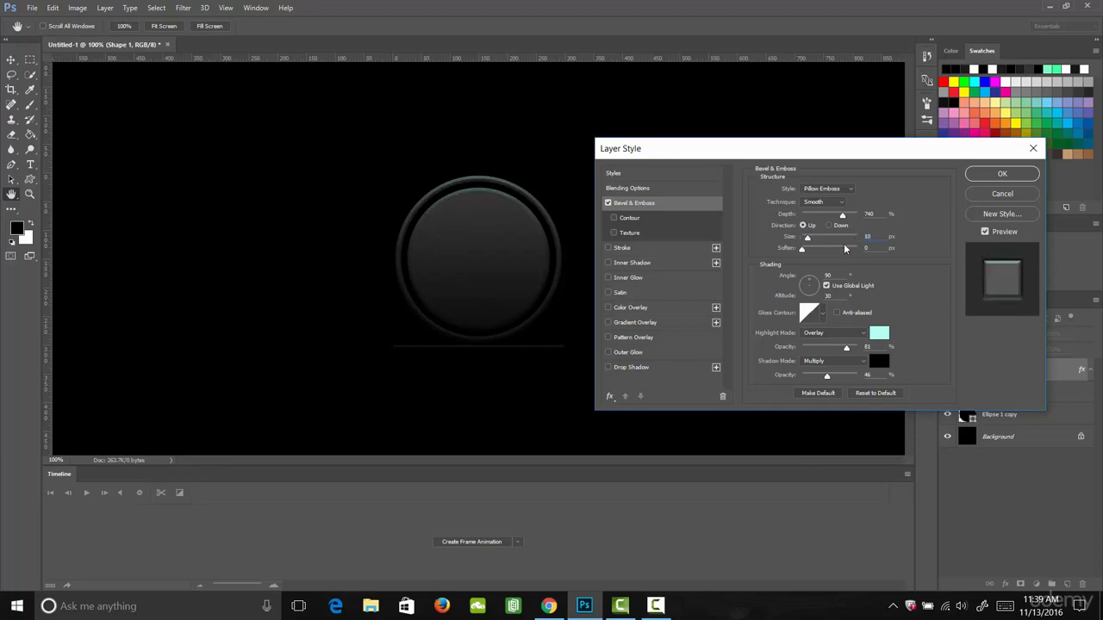
mouse_move(802, 248)
left_mouse_down()
mouse_move(832, 262)
mouse_move(799, 264)
mouse_move(809, 267)
left_mouse_up()
Set the bevel's global light angle to 90° and altitude to 0°, keeping the linear gloss contour.
left_click(821, 289)
left_click(810, 277)
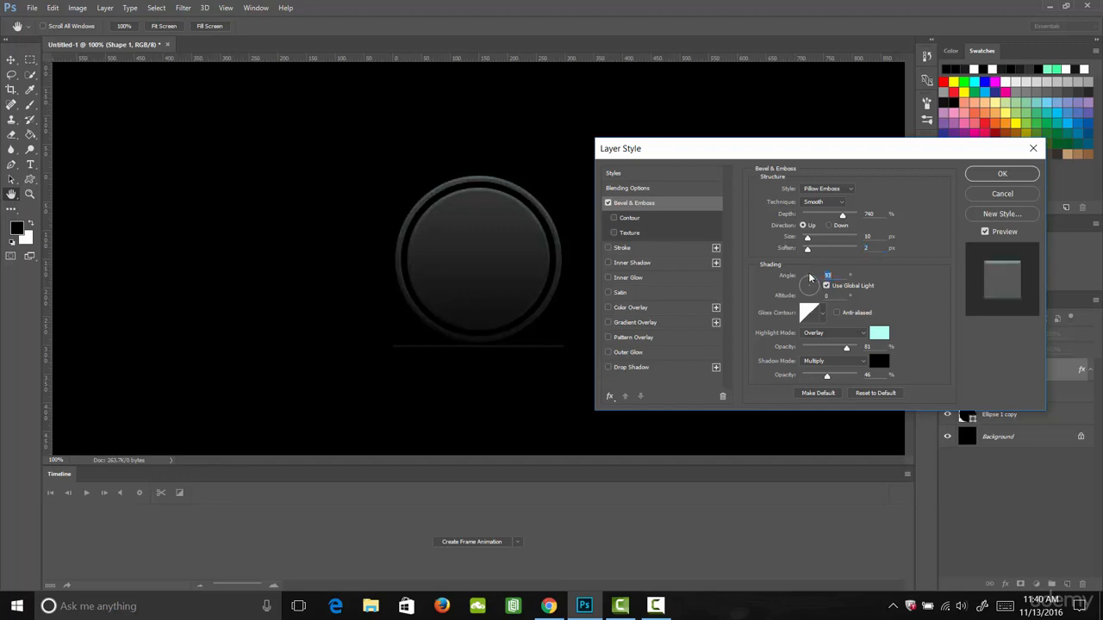
left_click(797, 281)
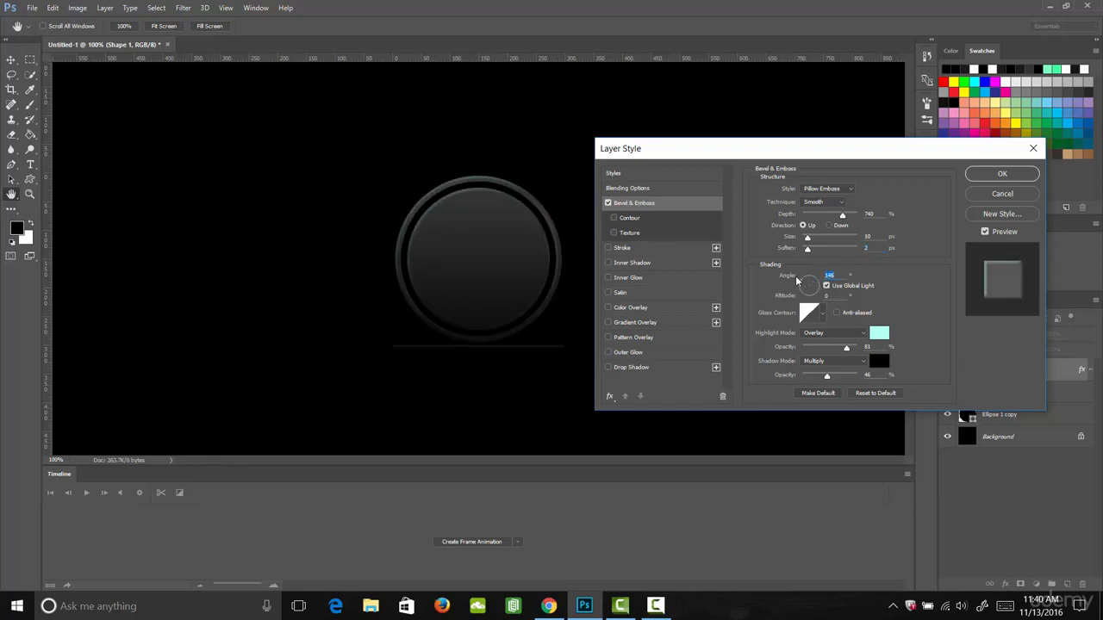
left_click_drag(796, 281, 810, 274)
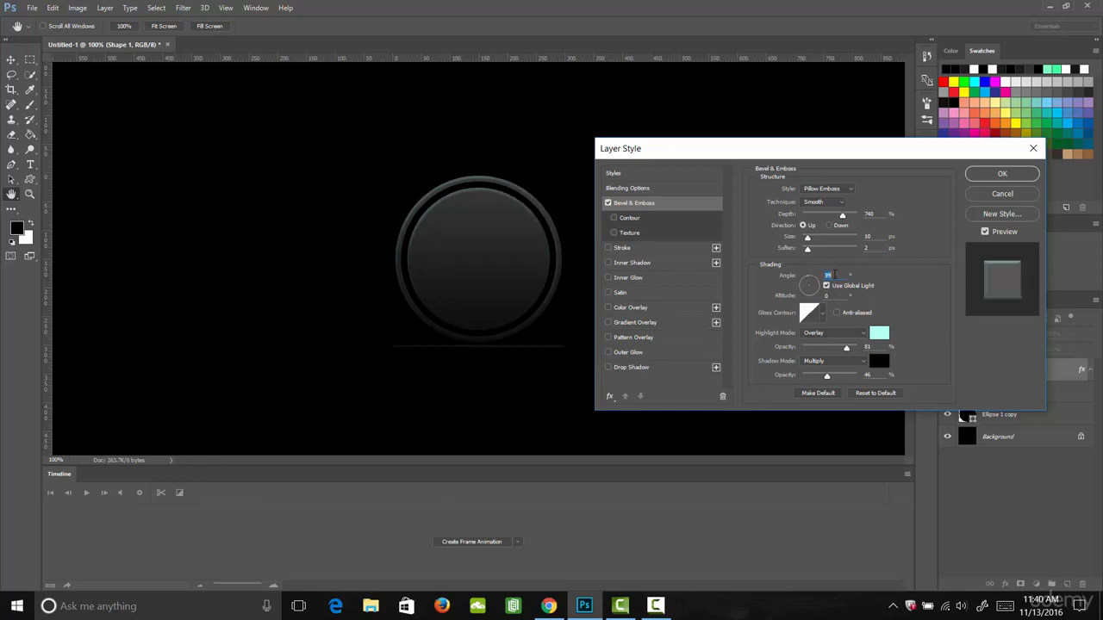
type("90")
left_click(823, 314)
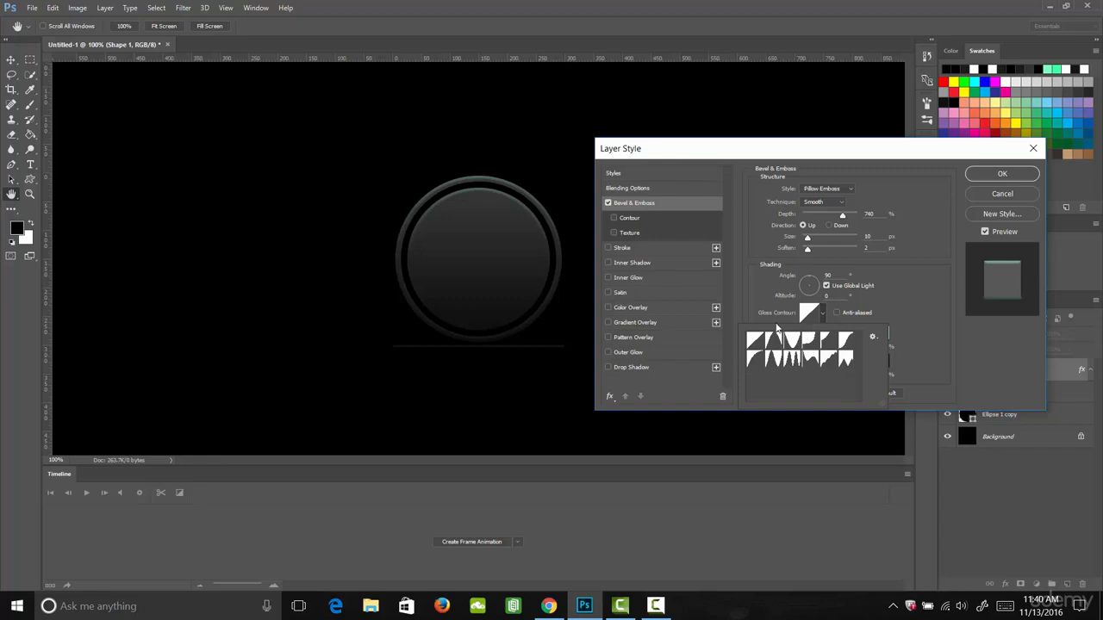
left_click(823, 316)
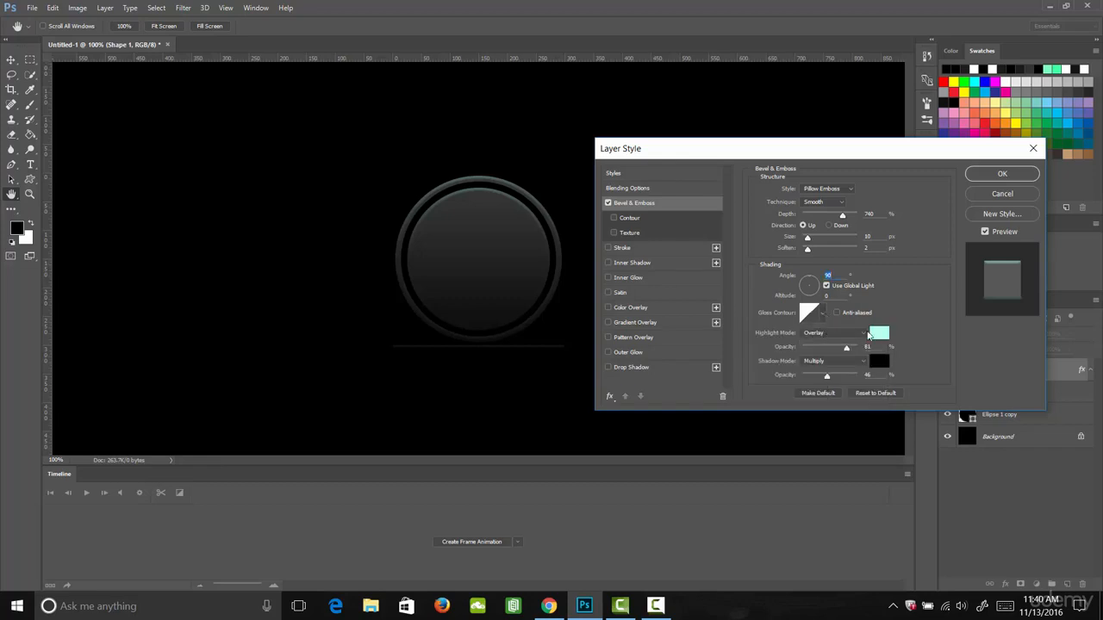
Change the bevel's highlight color to a pale blue and apply the layer style.
left_click(879, 335)
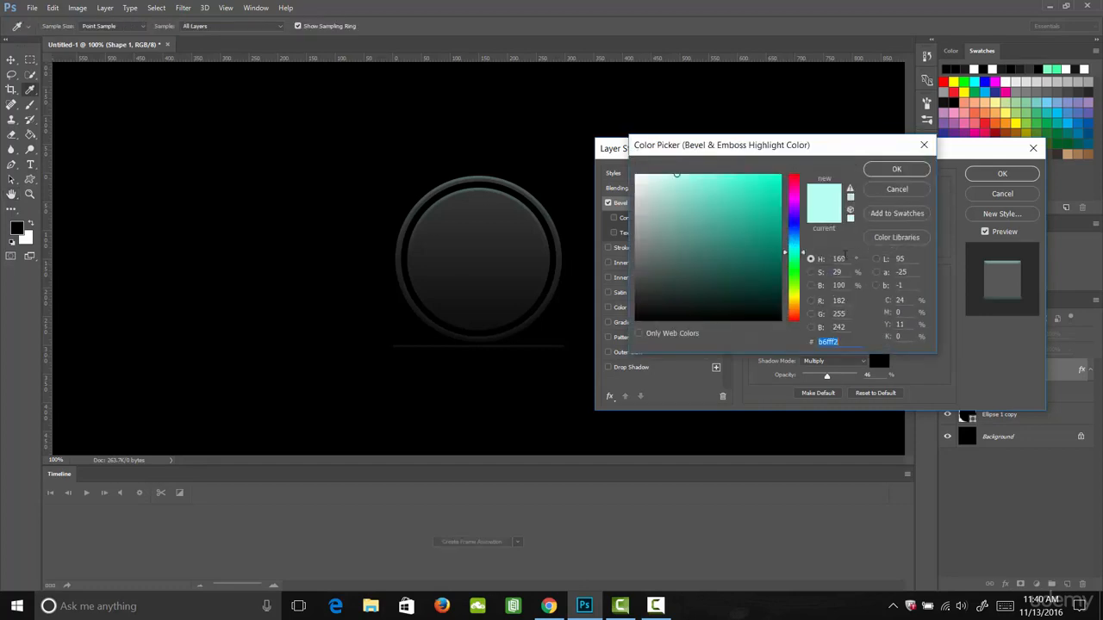
mouse_move(793, 250)
left_mouse_down()
mouse_move(794, 229)
mouse_move(797, 241)
left_mouse_up()
mouse_move(676, 175)
left_mouse_down()
mouse_move(712, 177)
mouse_move(681, 174)
left_mouse_up()
left_click(888, 173)
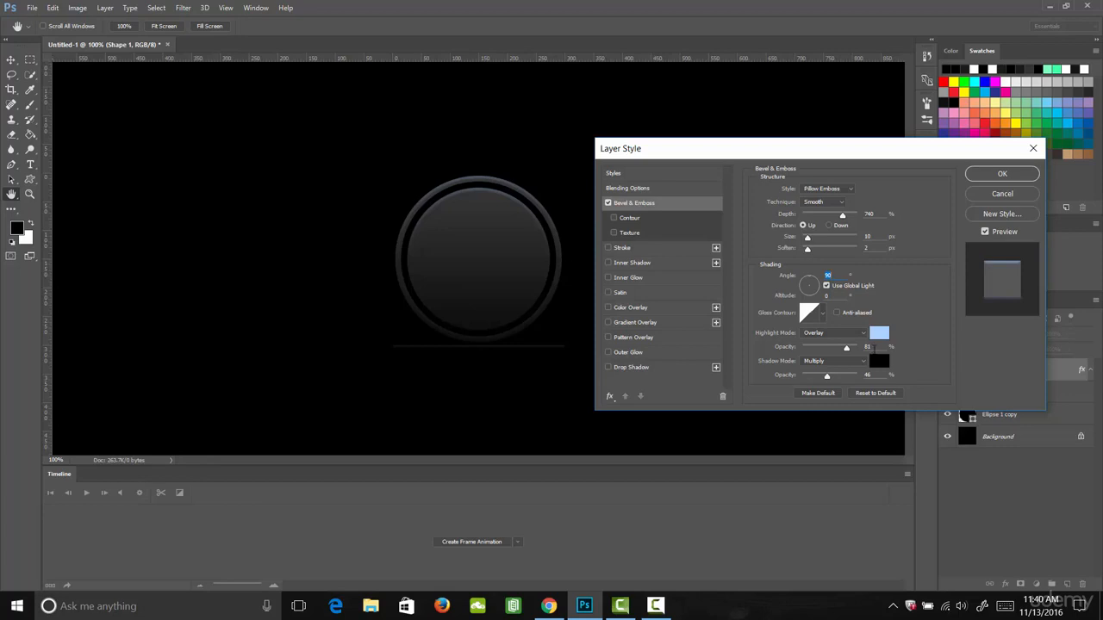
left_click(1018, 176)
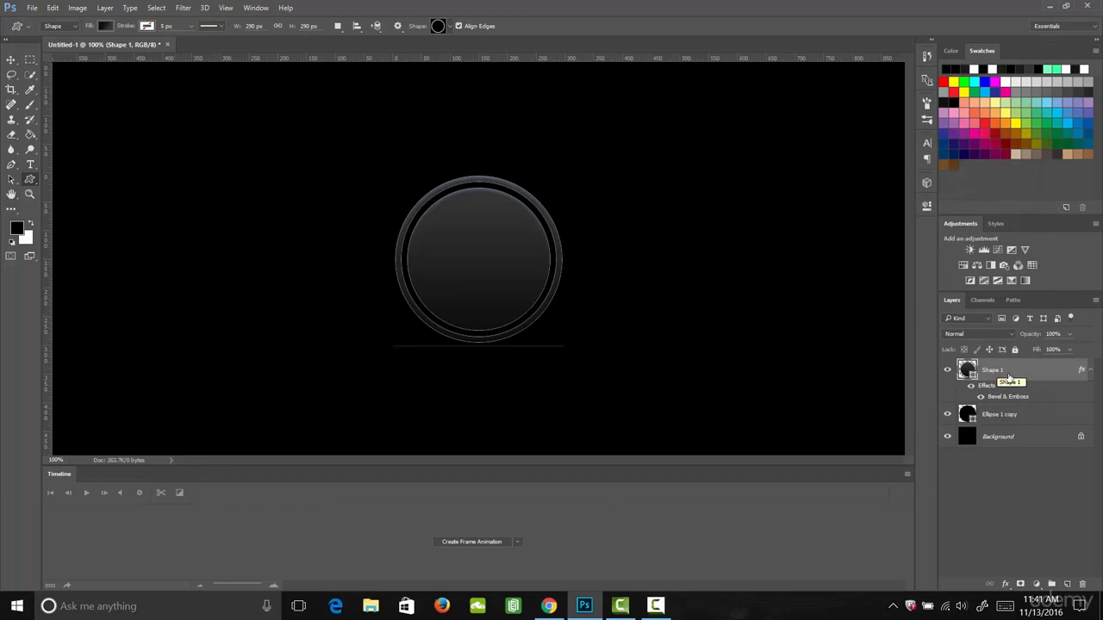
Create a 210 × 210 px ellipse from the center of the button with the Ellipse tool.
key("v")
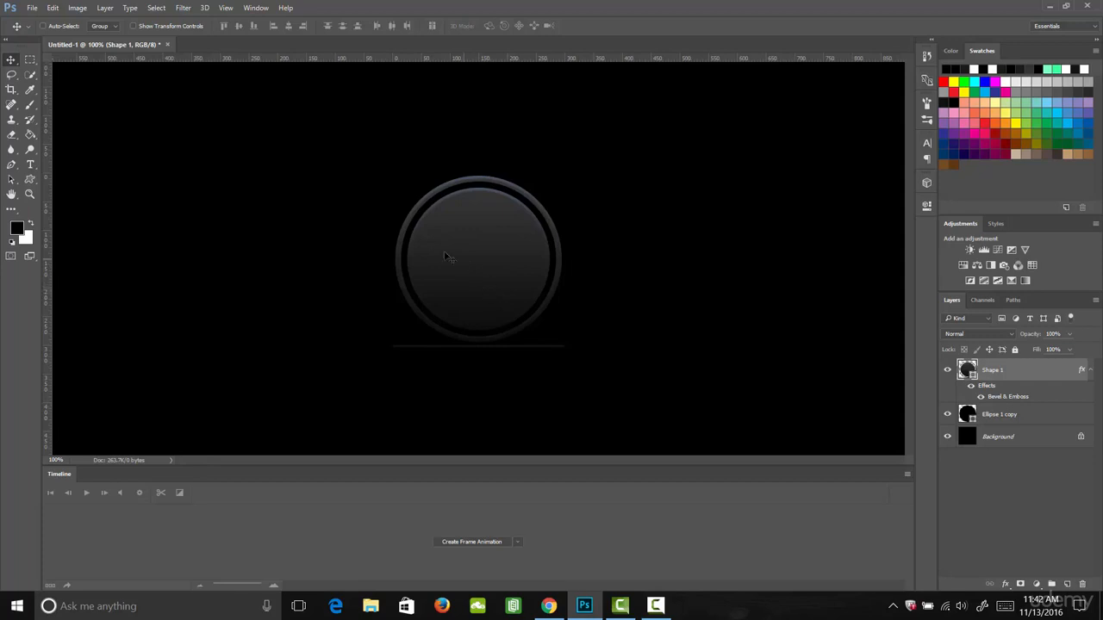
left_click(31, 179)
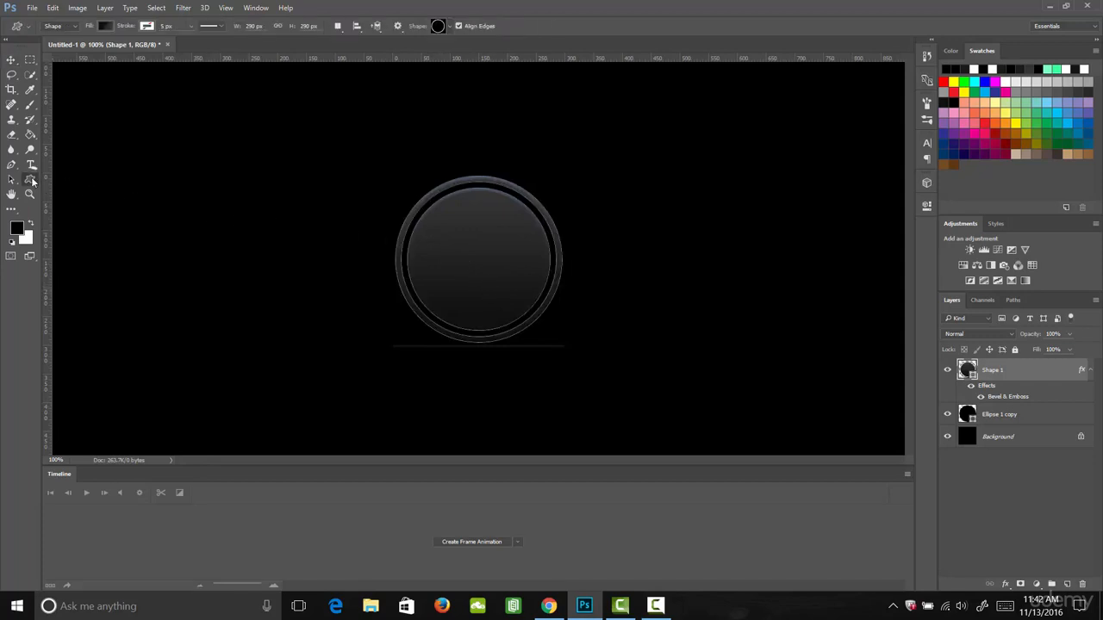
left_click(31, 179)
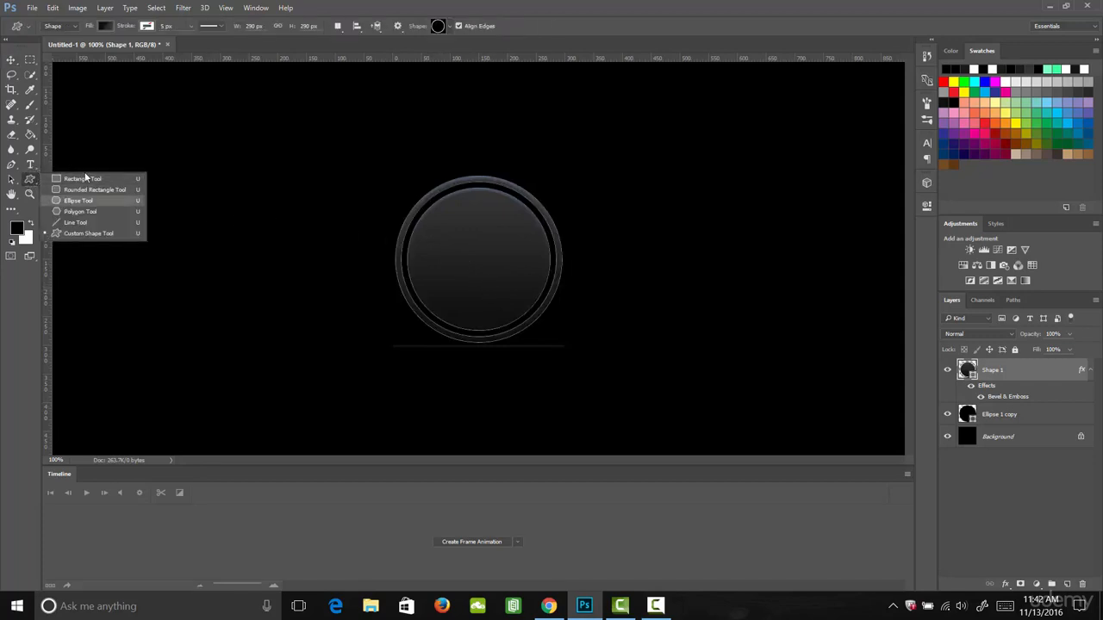
left_click(78, 200)
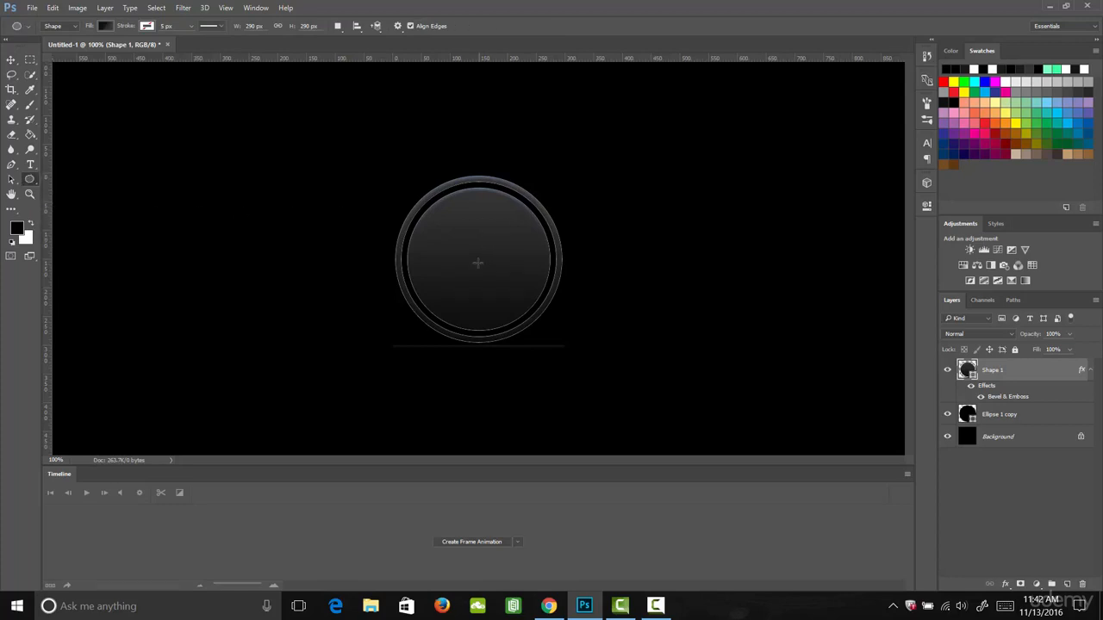
left_click(479, 260)
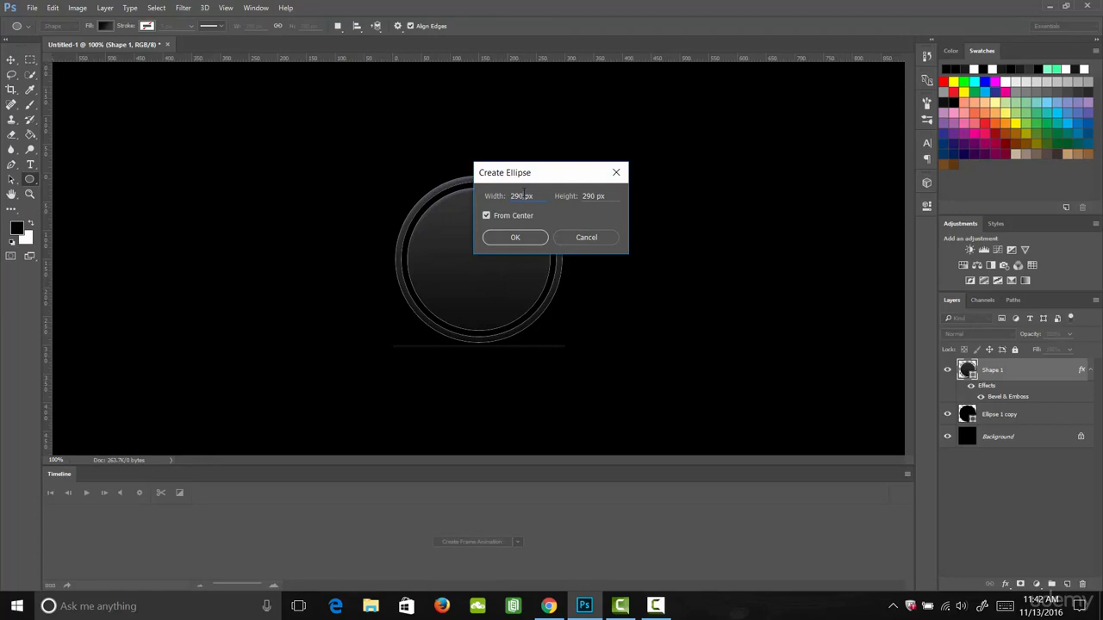
key("BackSpace")
key("BackSpace")
type("10")
left_click(590, 199)
key("BackSpace")
type("1")
left_click(520, 237)
Move the new circle to X 45 px, Y 45 px so it is centered on the button, and hide its shape properties.
key("v")
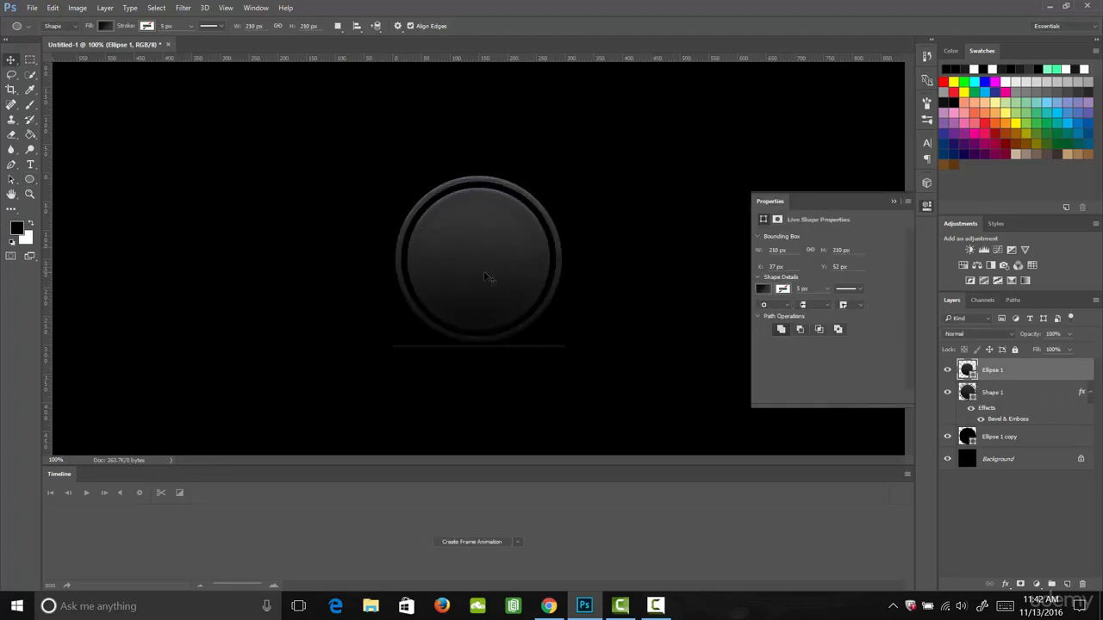
left_click_drag(479, 288, 480, 284)
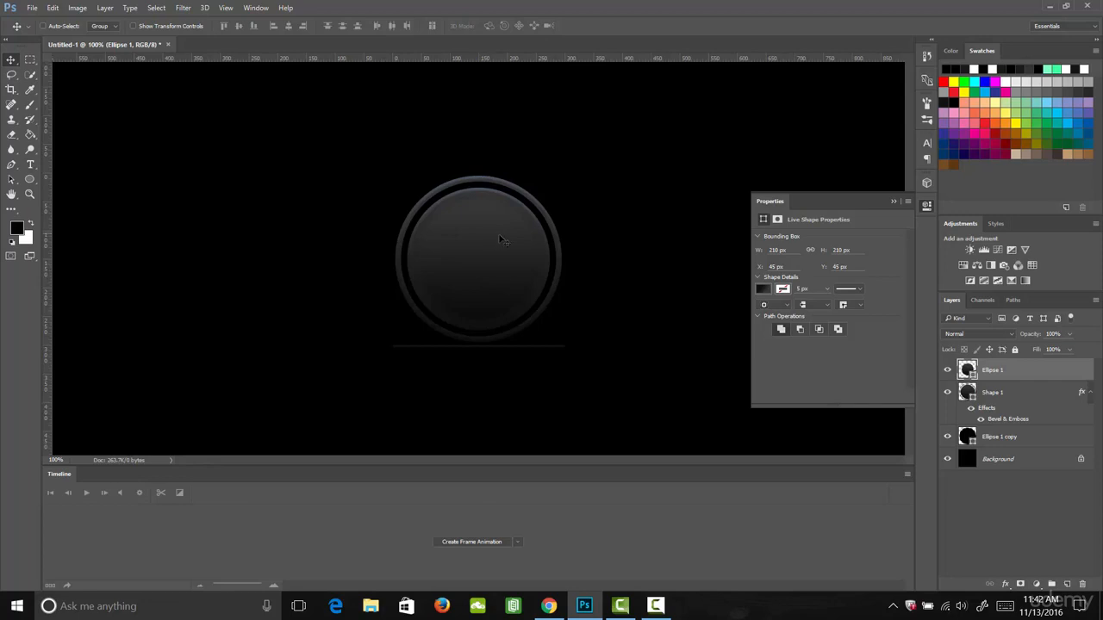
left_click(926, 207)
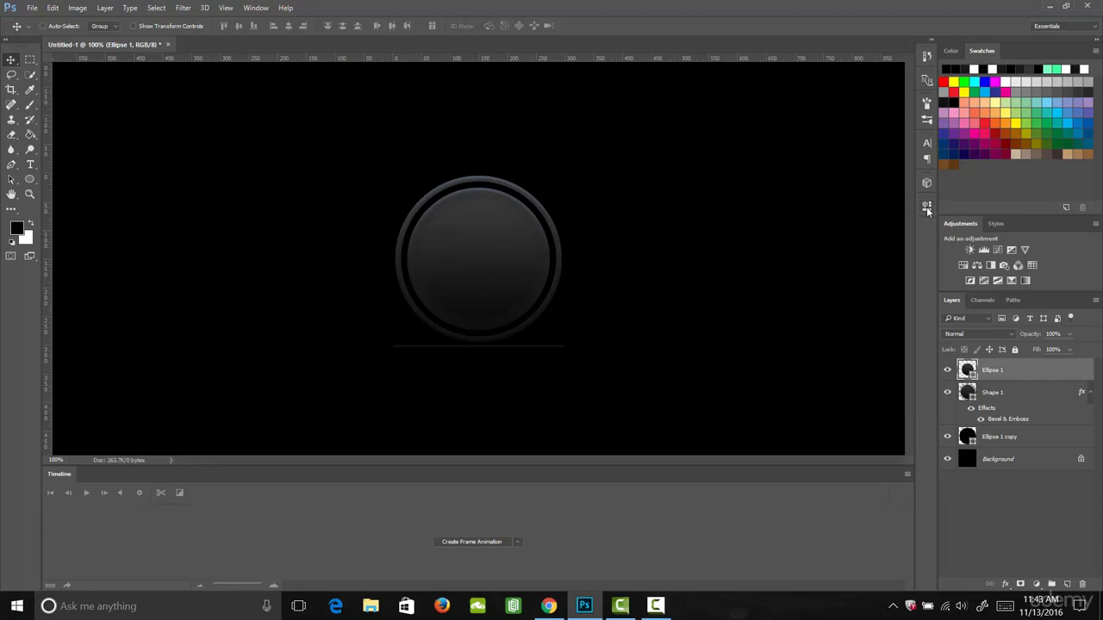
Add a Pillow Emboss bevel with 79% shadow opacity and Use Global Light off to the inner circle, and nudge the circle slightly.
left_click(1005, 584)
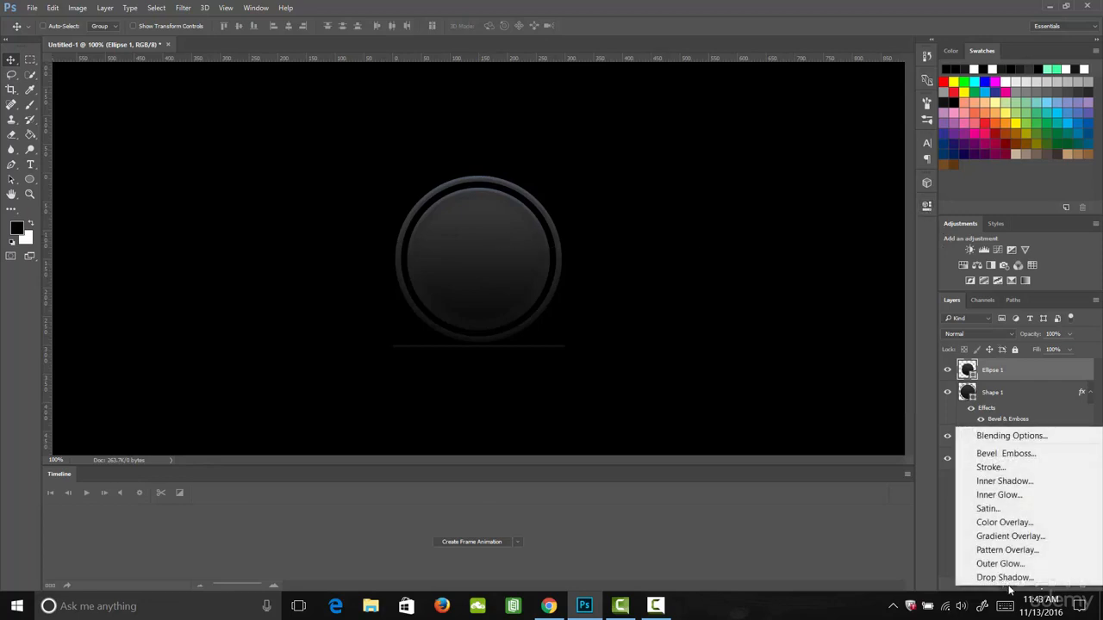
left_click(1014, 457)
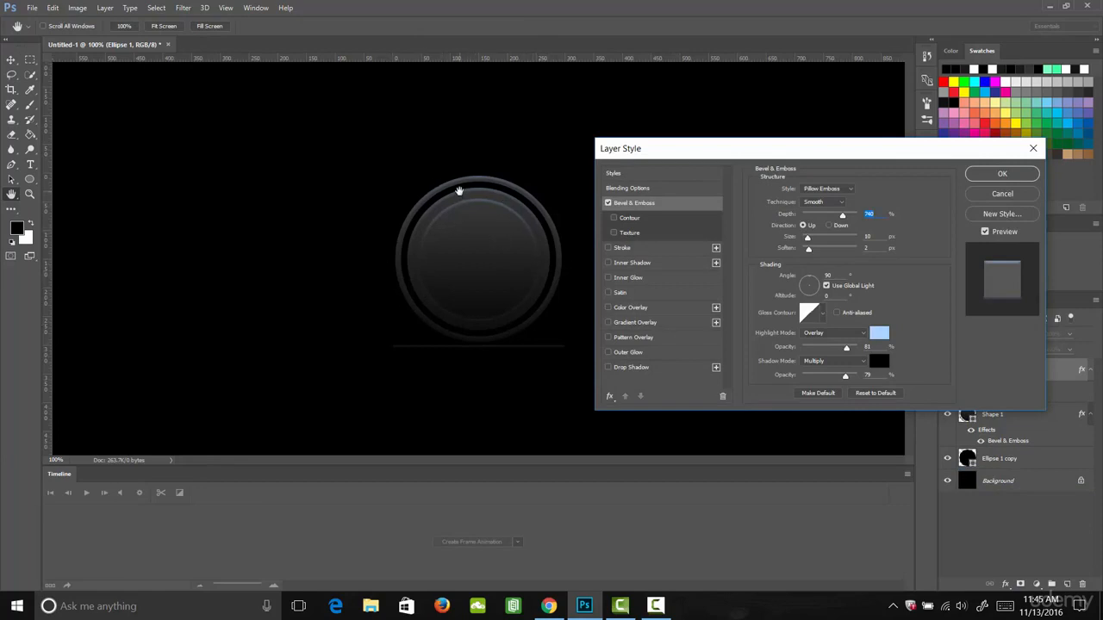
left_click(826, 287)
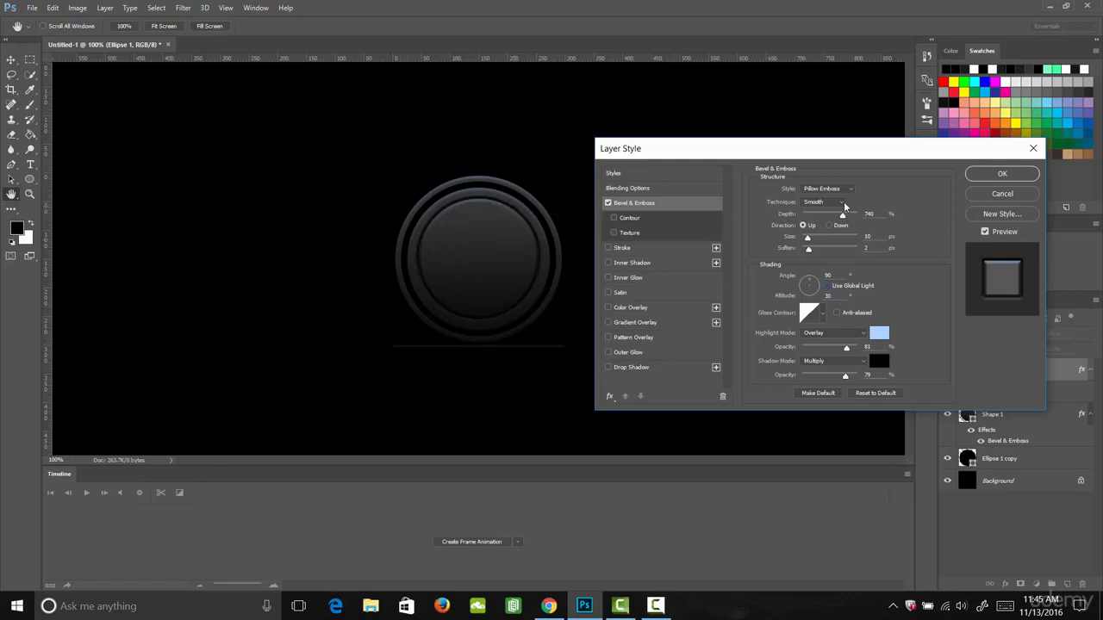
left_click(1001, 174)
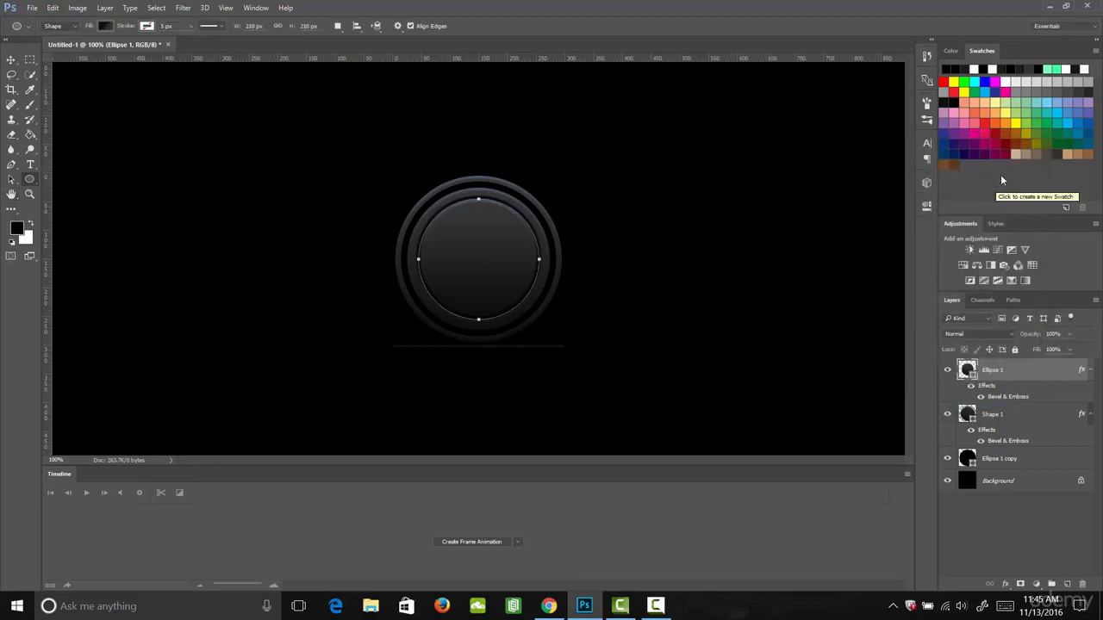
key("v")
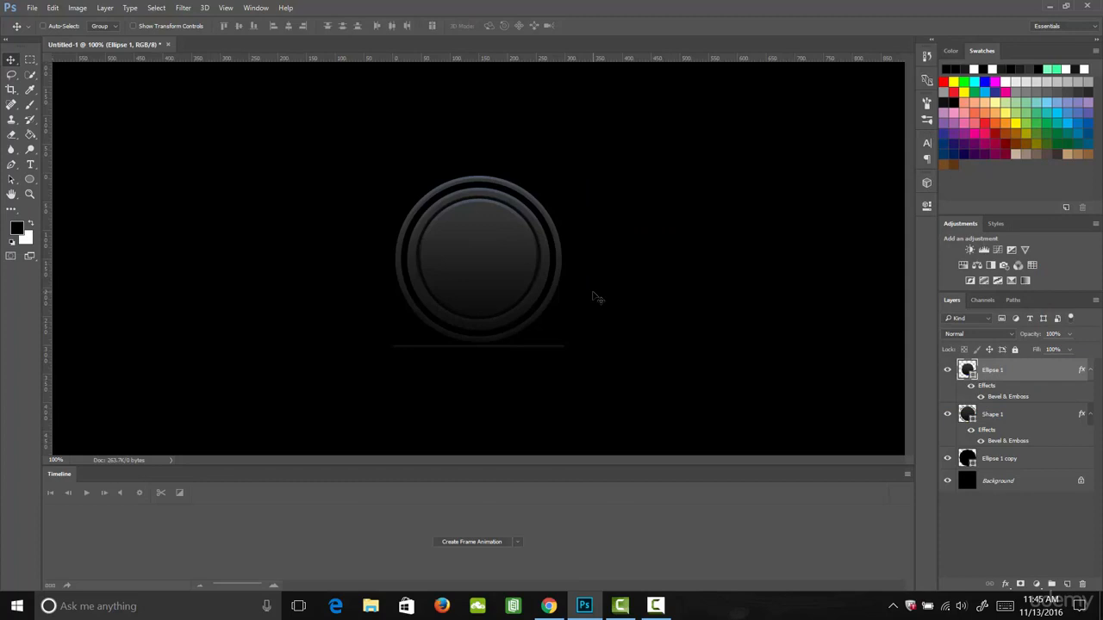
left_click_drag(481, 275, 479, 278)
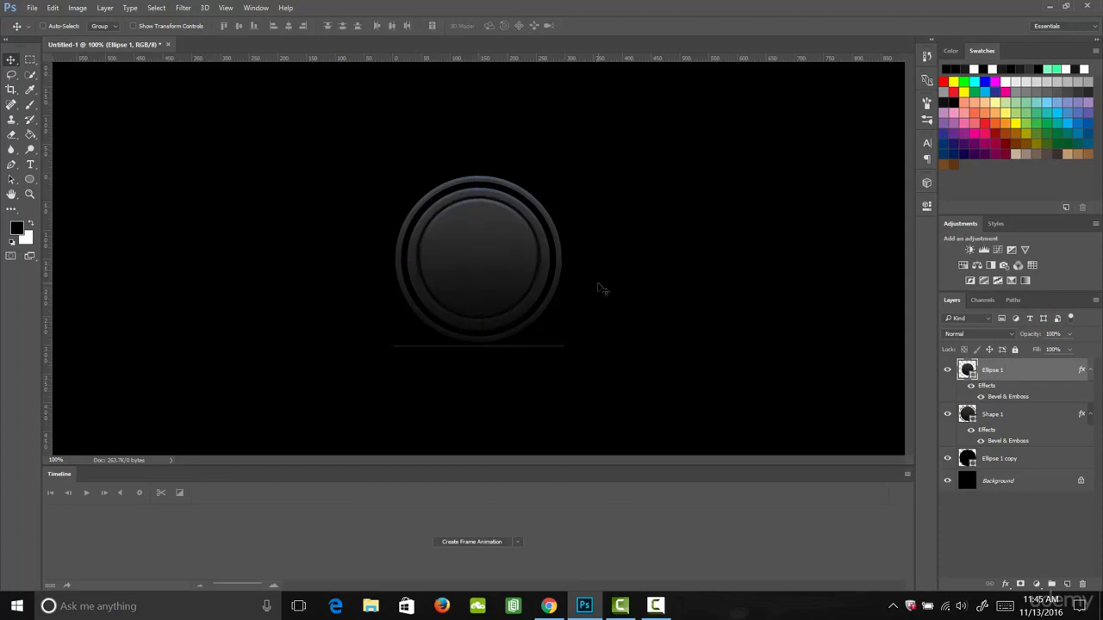